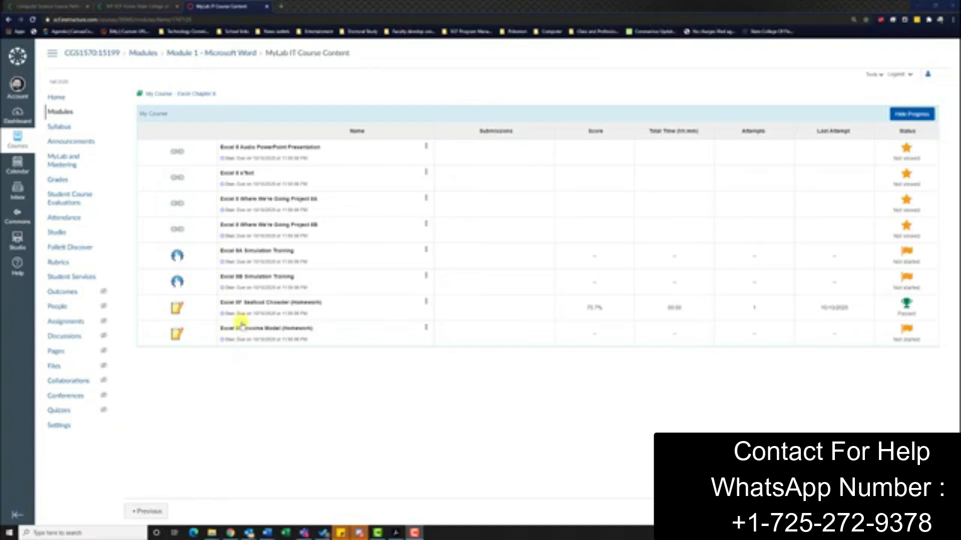
Step: Open the Excel 8F Seafood Chowder homework, download its three starting files, and open the student workbook
{"action": "left_click", "coordinate": [259, 303]}
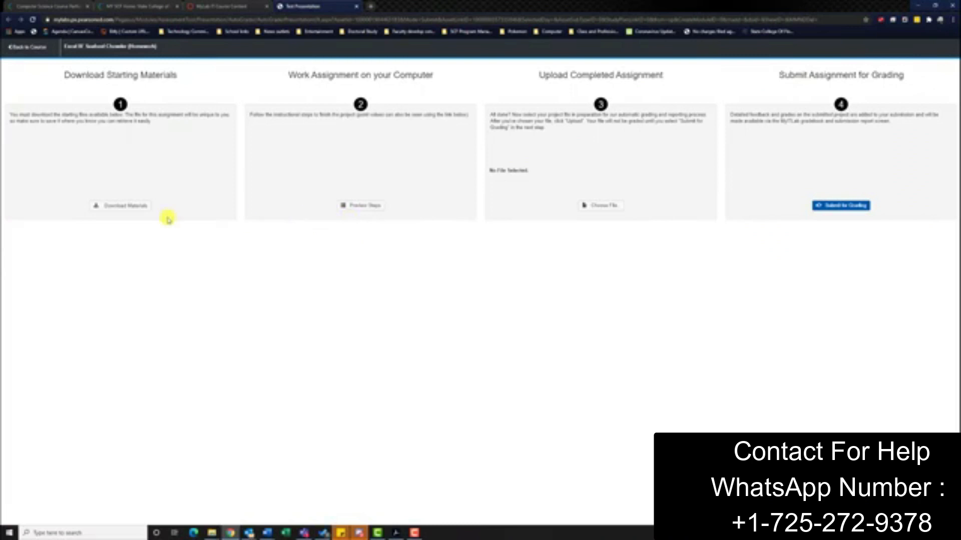
{"action": "left_click", "coordinate": [128, 206]}
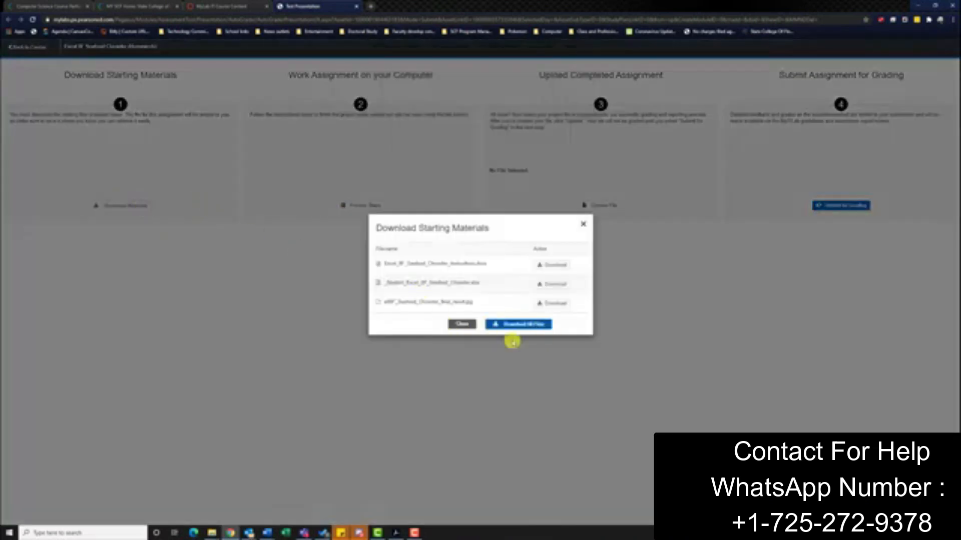
{"action": "left_click", "coordinate": [553, 265]}
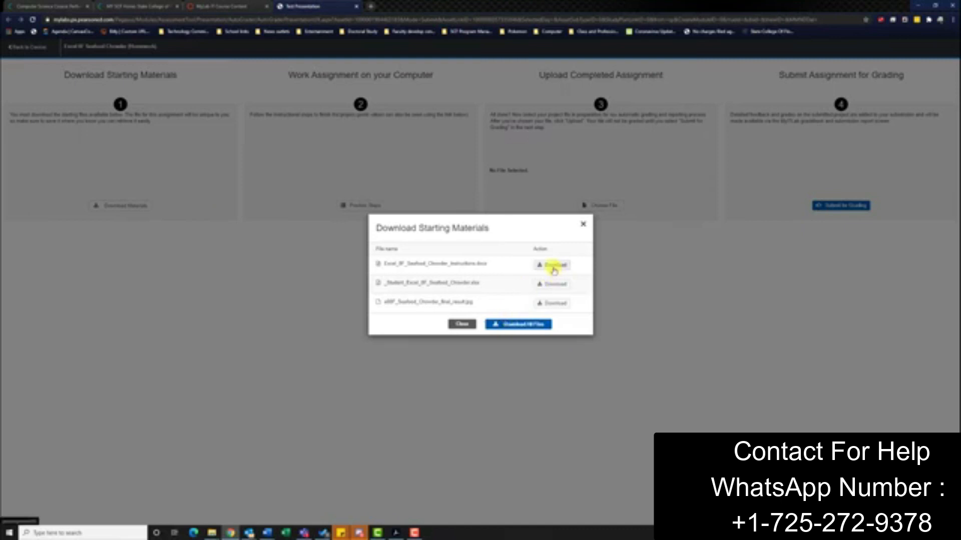
{"action": "left_click", "coordinate": [553, 273]}
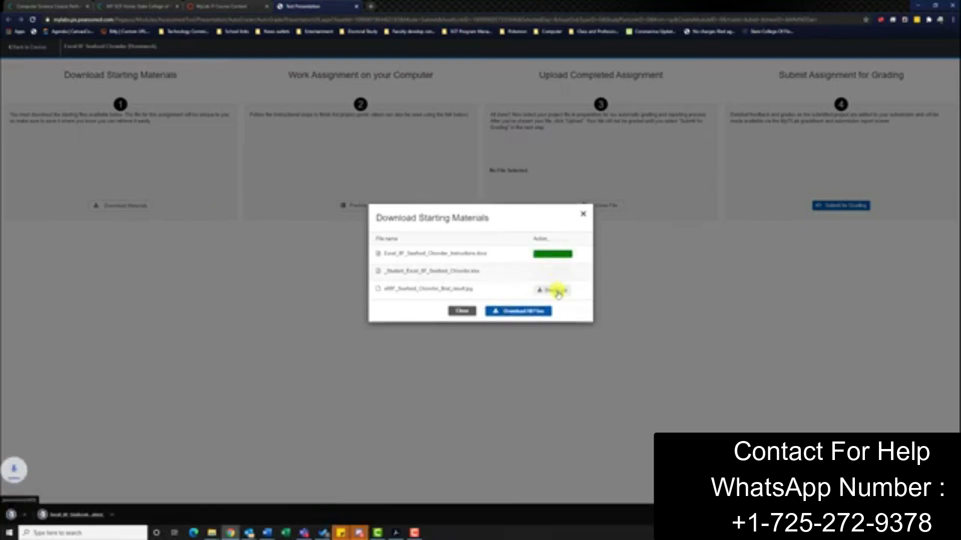
{"action": "left_click", "coordinate": [553, 290]}
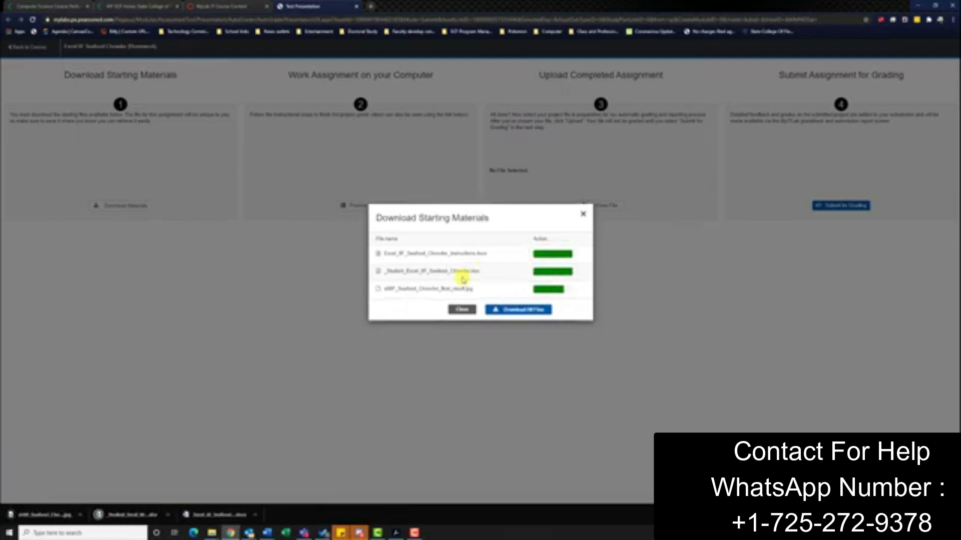
{"action": "left_click", "coordinate": [145, 514]}
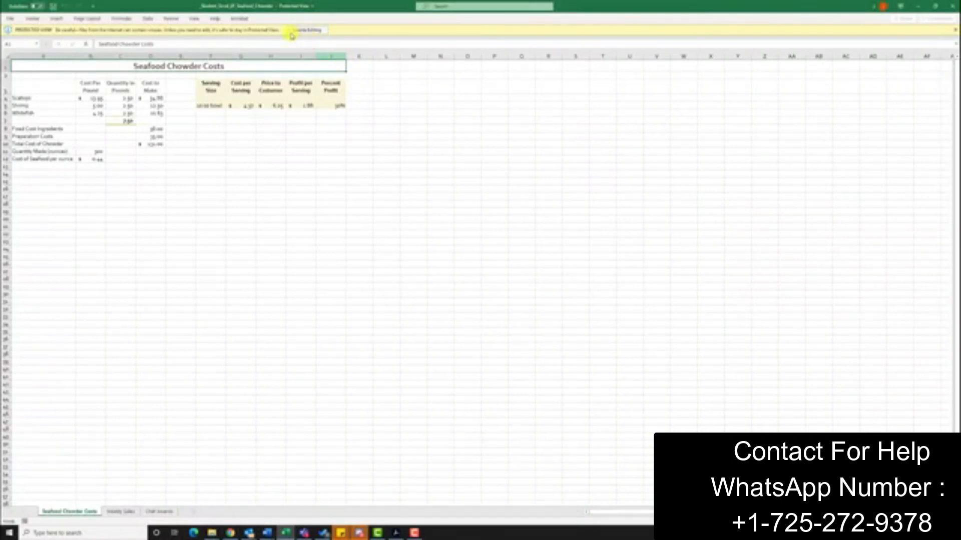
Step: Enable editing on the Seafood Chowder workbook and go to the File backstage page
{"action": "left_click", "coordinate": [307, 30]}
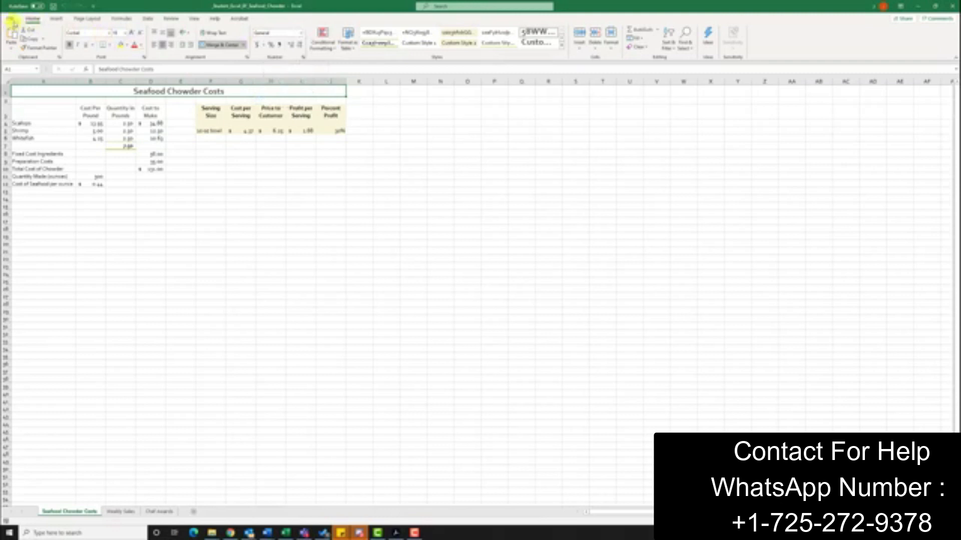
{"action": "left_click", "coordinate": [11, 19]}
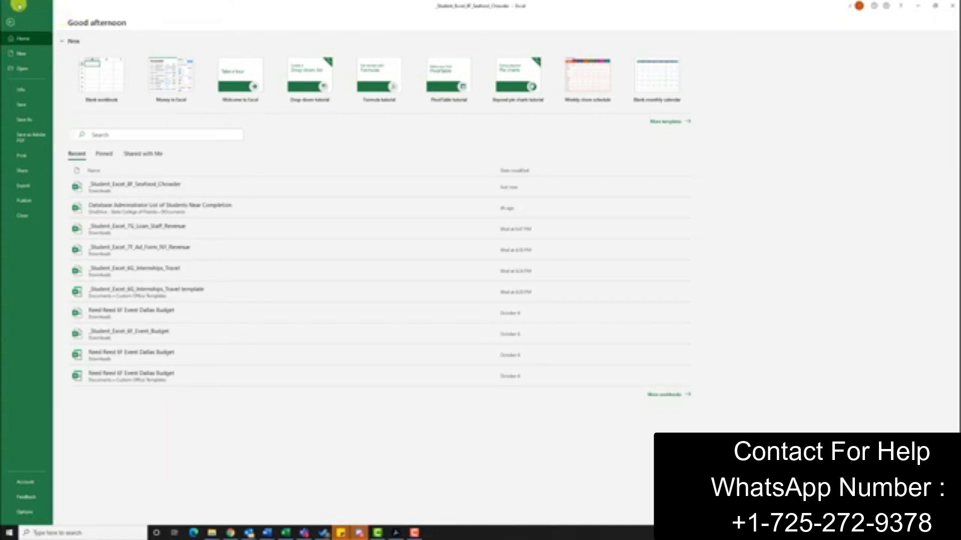
Step: Activate the Solver Add-in through Excel Options > Add-ins
{"action": "left_click", "coordinate": [27, 512]}
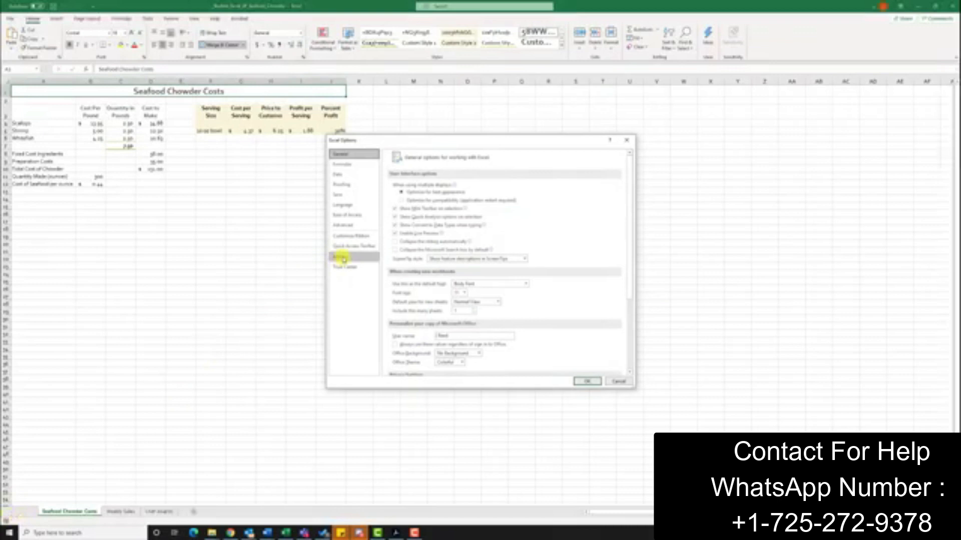
{"action": "left_click", "coordinate": [343, 258]}
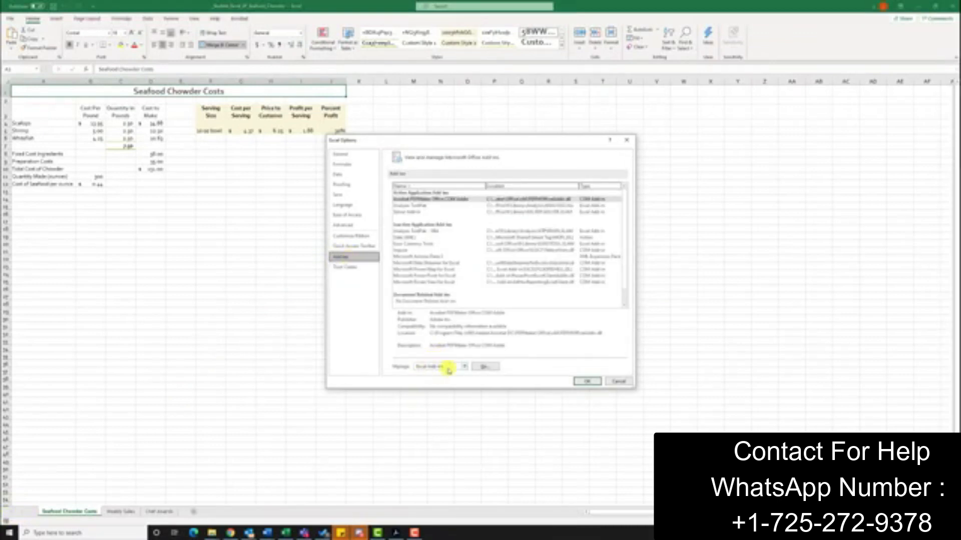
{"action": "left_click", "coordinate": [484, 367]}
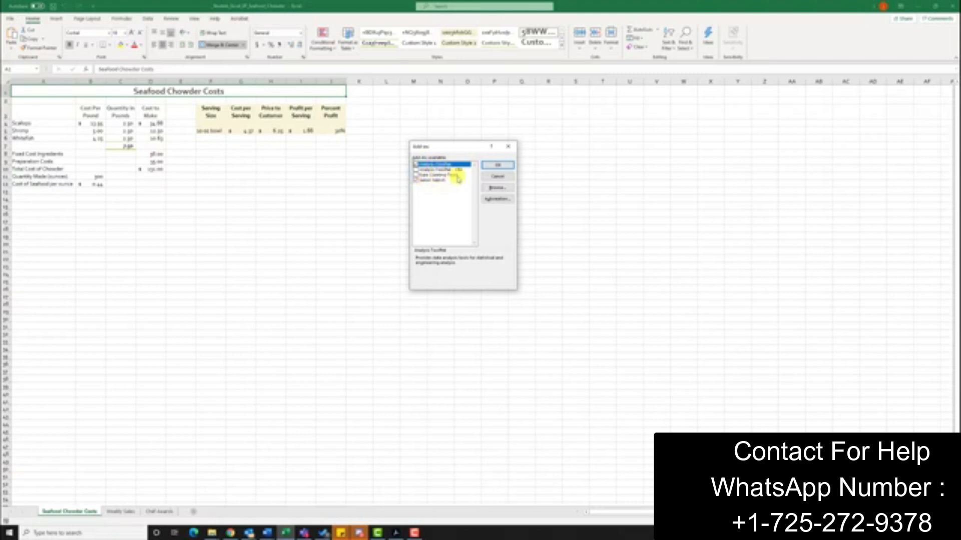
{"action": "left_click", "coordinate": [509, 166]}
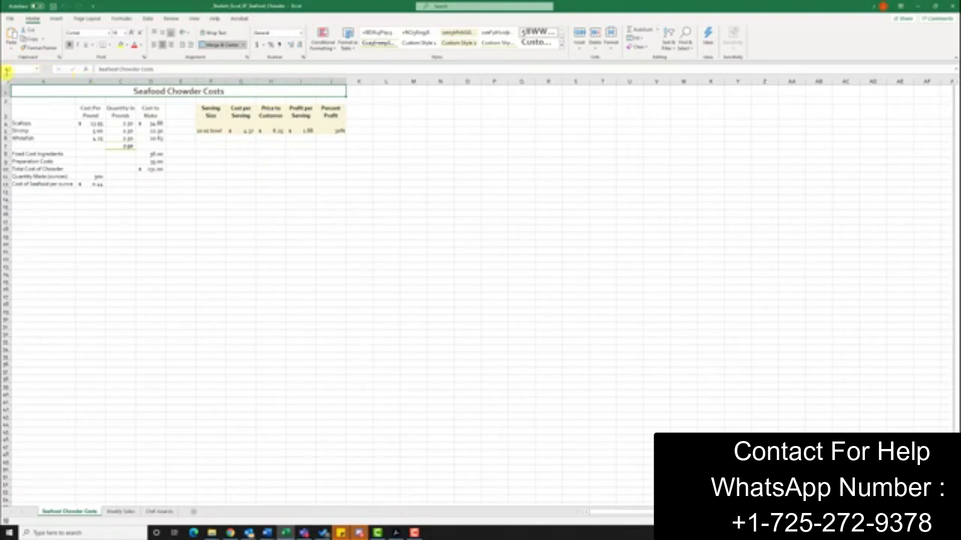
Step: Jump to the Percent_Profit cell J5 via the Name Box and launch Solver
{"action": "left_click", "coordinate": [37, 70]}
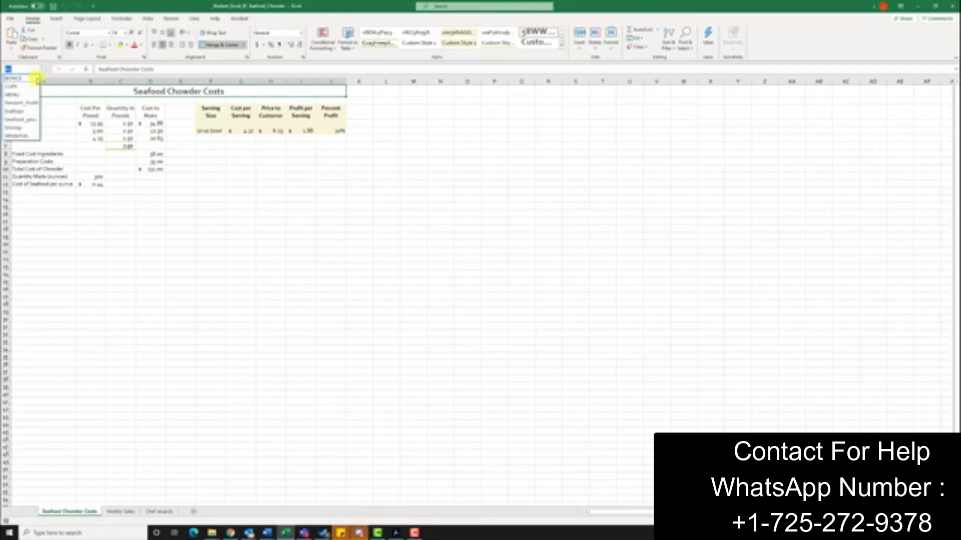
{"action": "left_click", "coordinate": [25, 102]}
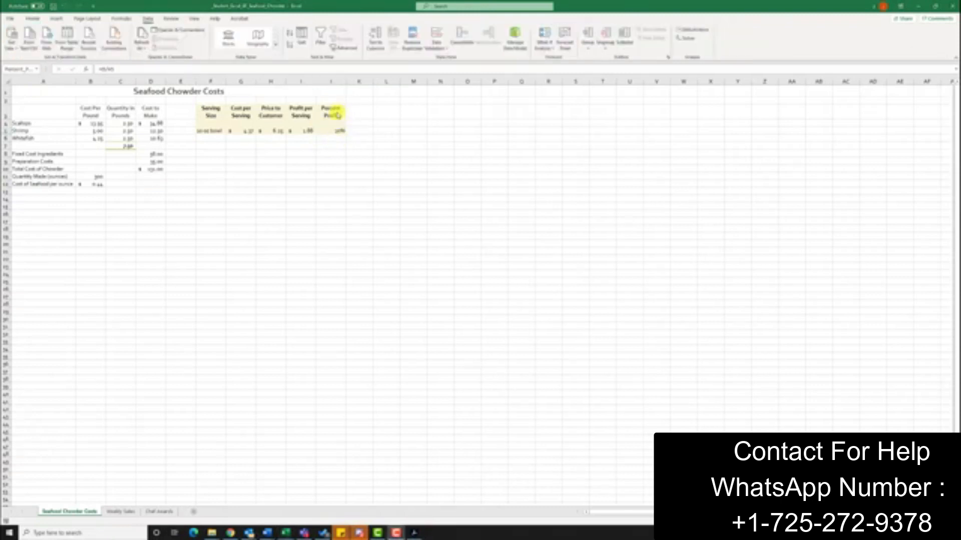
{"action": "left_click", "coordinate": [336, 130]}
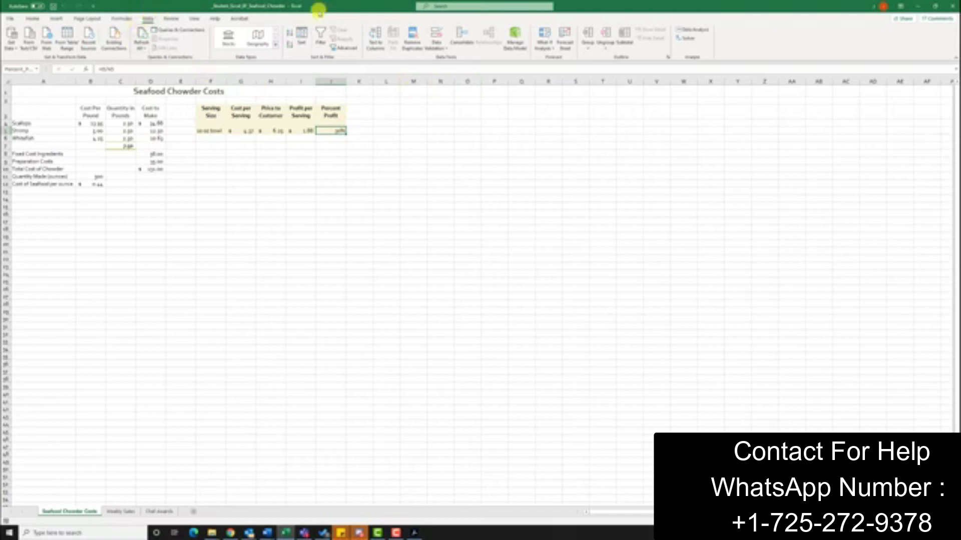
{"action": "left_click", "coordinate": [690, 39]}
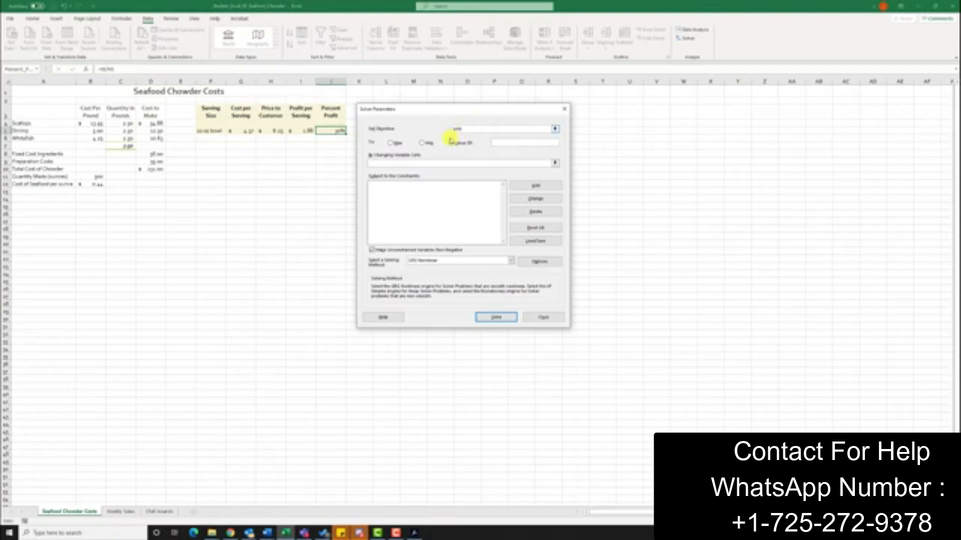
Step: Have Solver reach a value of 30% in J5 by changing C4:C6, and solve
{"action": "left_click", "coordinate": [460, 143]}
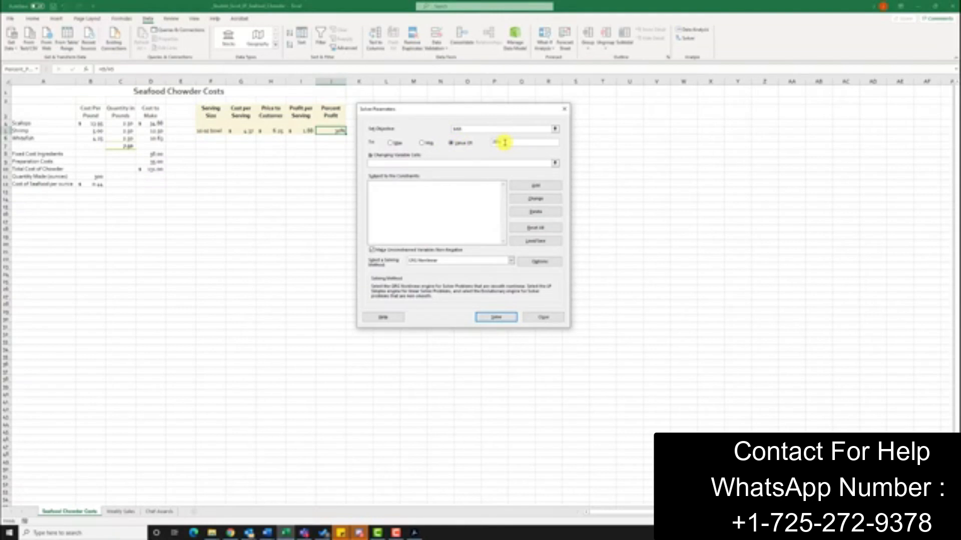
{"action": "left_click", "coordinate": [389, 165]}
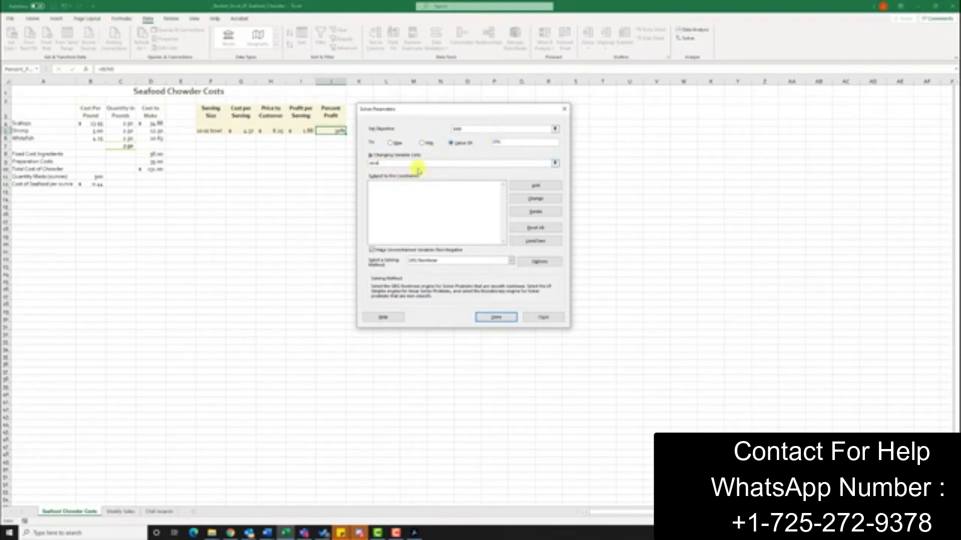
{"action": "left_click", "coordinate": [504, 319]}
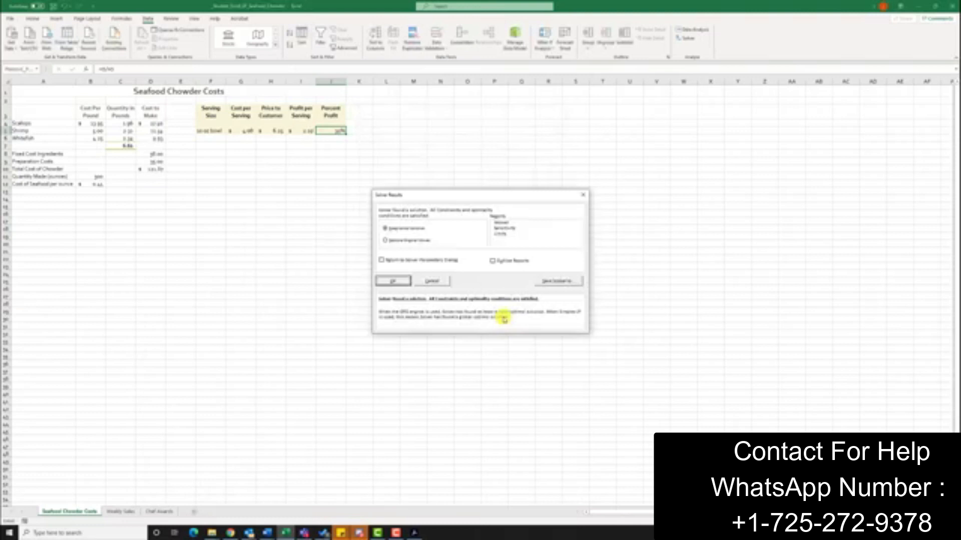
Step: Save the solution as a scenario, then restore the original values and return to Solver
{"action": "left_click", "coordinate": [558, 282]}
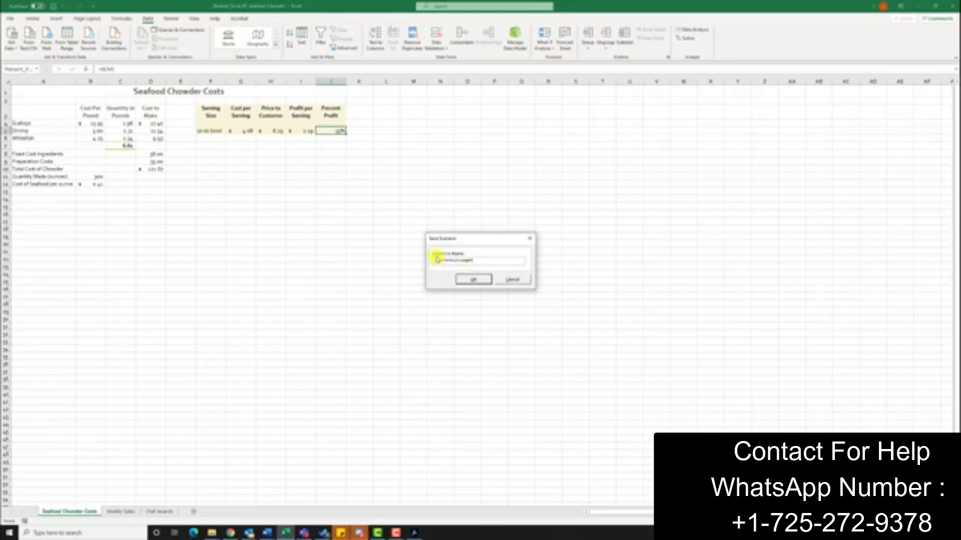
{"action": "left_click", "coordinate": [485, 278]}
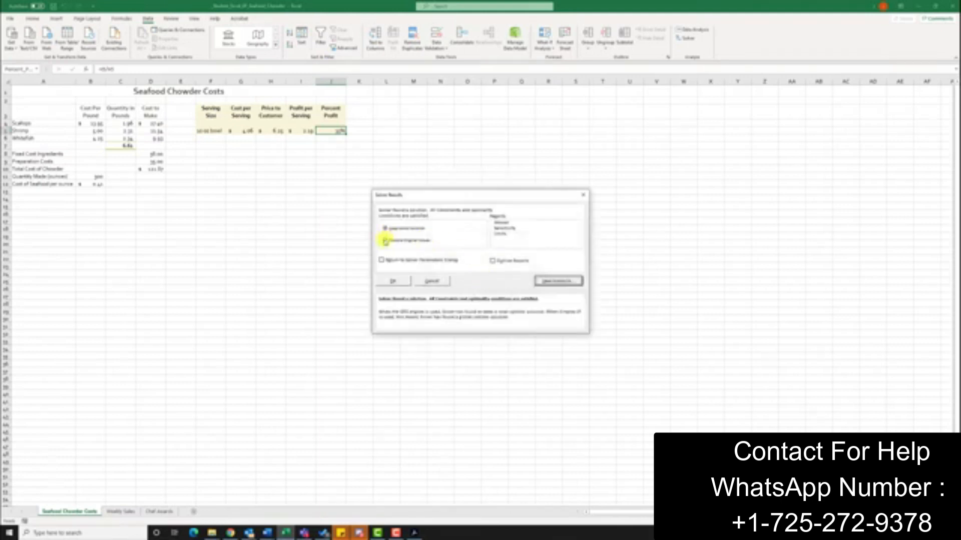
{"action": "left_click", "coordinate": [386, 242]}
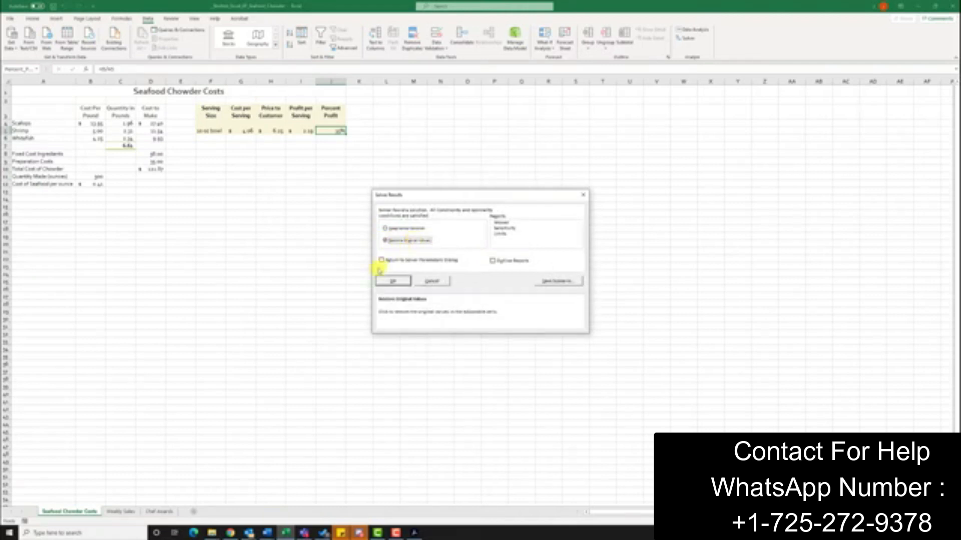
{"action": "left_click", "coordinate": [383, 260]}
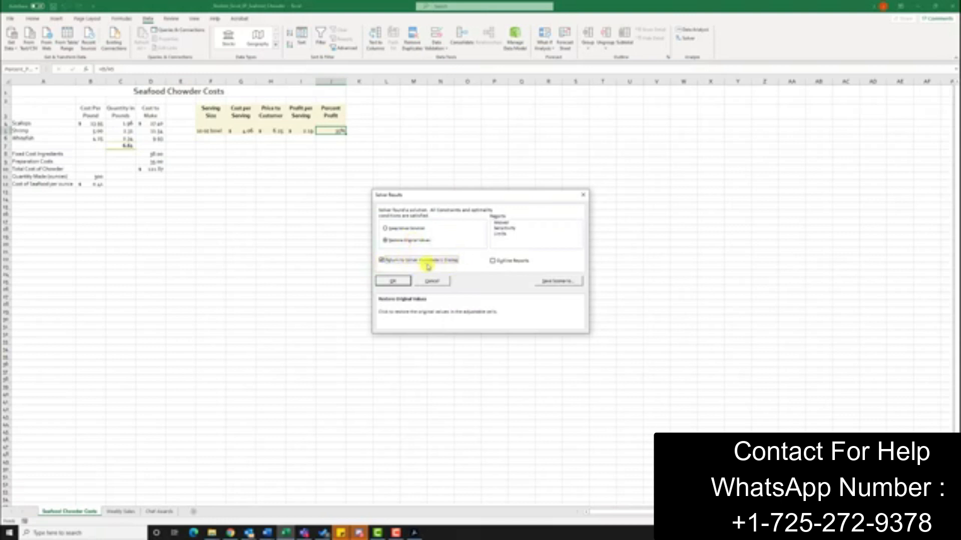
{"action": "left_click", "coordinate": [393, 282]}
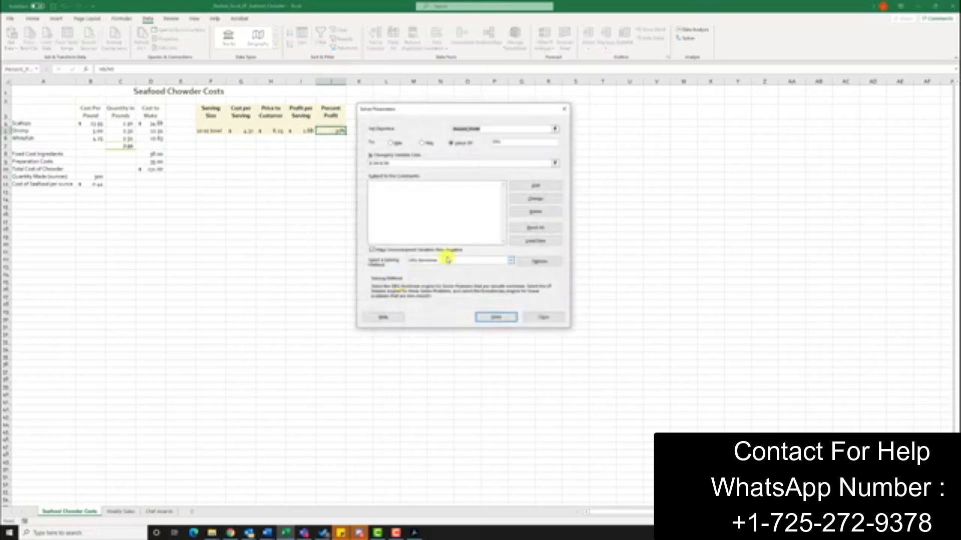
Step: Add a seafood-pounds constraint to the Solver model and solve again
{"action": "left_click", "coordinate": [534, 187]}
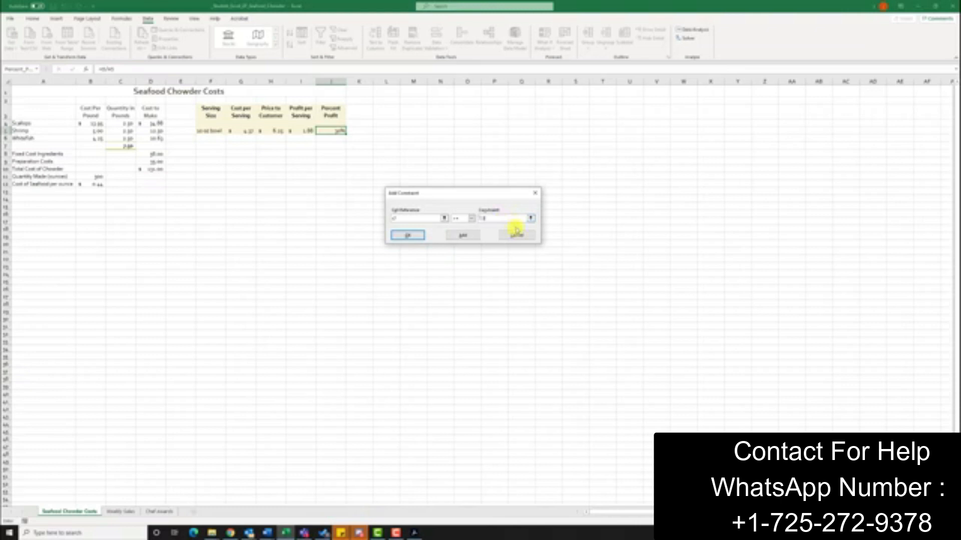
{"action": "left_click", "coordinate": [406, 236]}
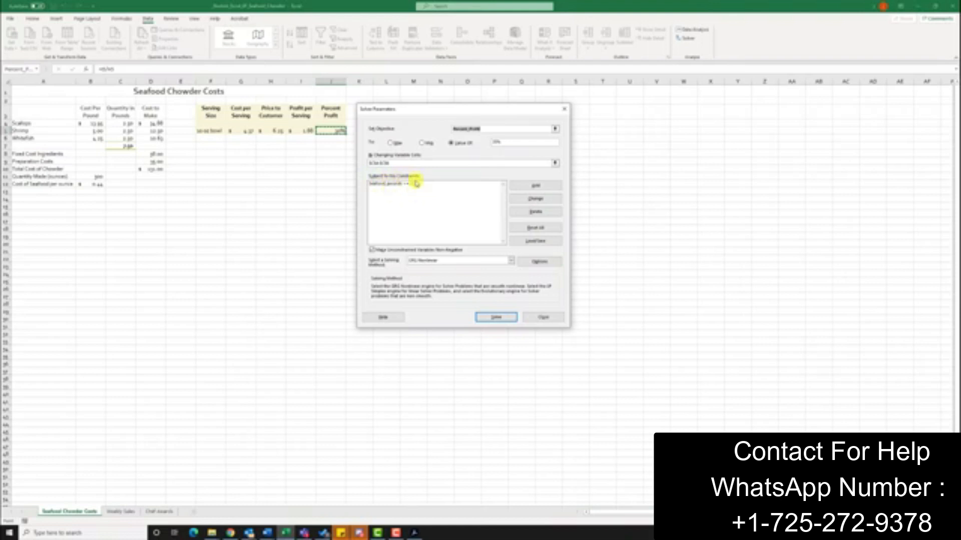
{"action": "left_click", "coordinate": [497, 317]}
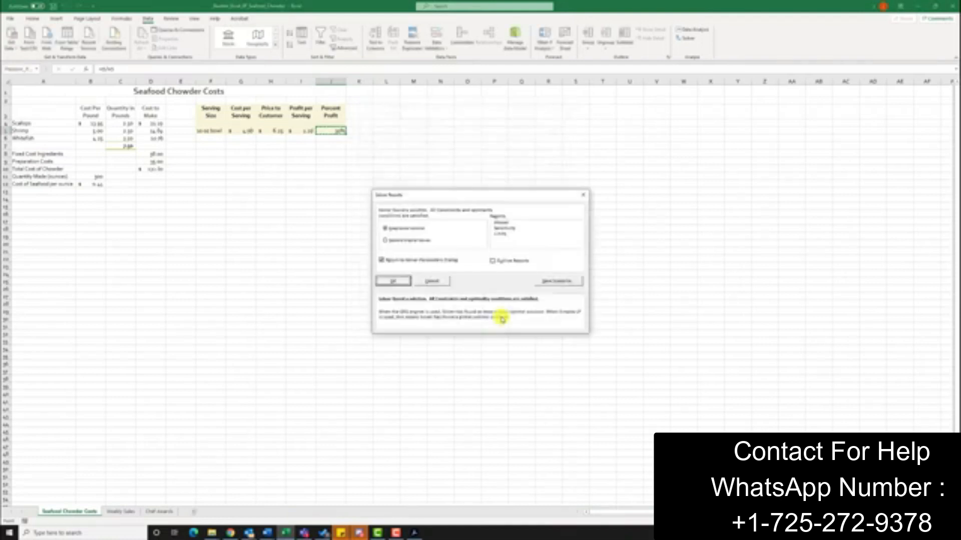
Step: Save the solution as scenario 'Minimum 1.5 pounds' and restore the original values, returning to Solver
{"action": "left_click", "coordinate": [557, 281]}
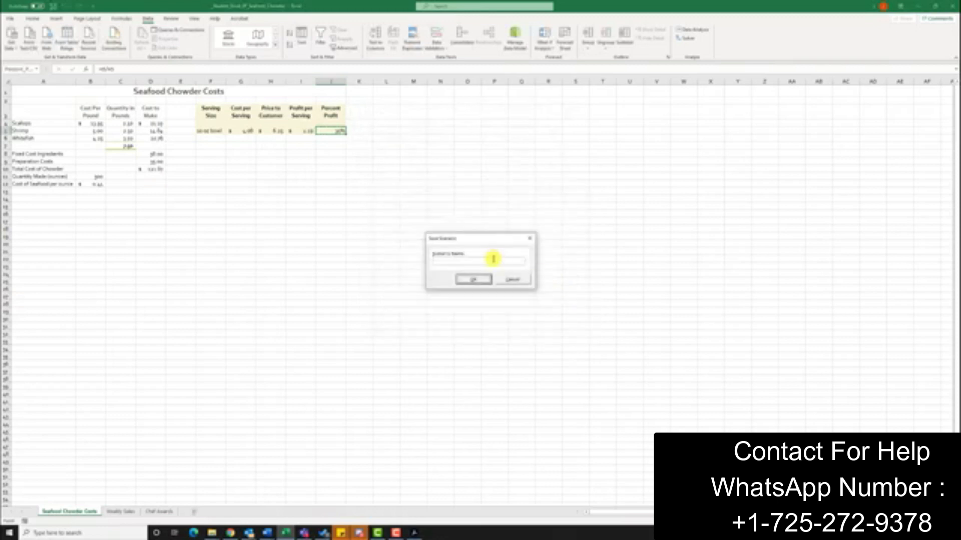
{"action": "type", "text": "40"}
{"action": "key", "text": "BackSpace"}
{"action": "key", "text": "BackSpace"}
{"action": "type", "text": "um"}
{"action": "type", "text": "1.5 pounds"}
{"action": "key", "text": "BackSpace"}
{"action": "key", "text": "BackSpace"}
{"action": "key", "text": "BackSpace"}
{"action": "type", "text": "nds"}
{"action": "left_click", "coordinate": [473, 279]}
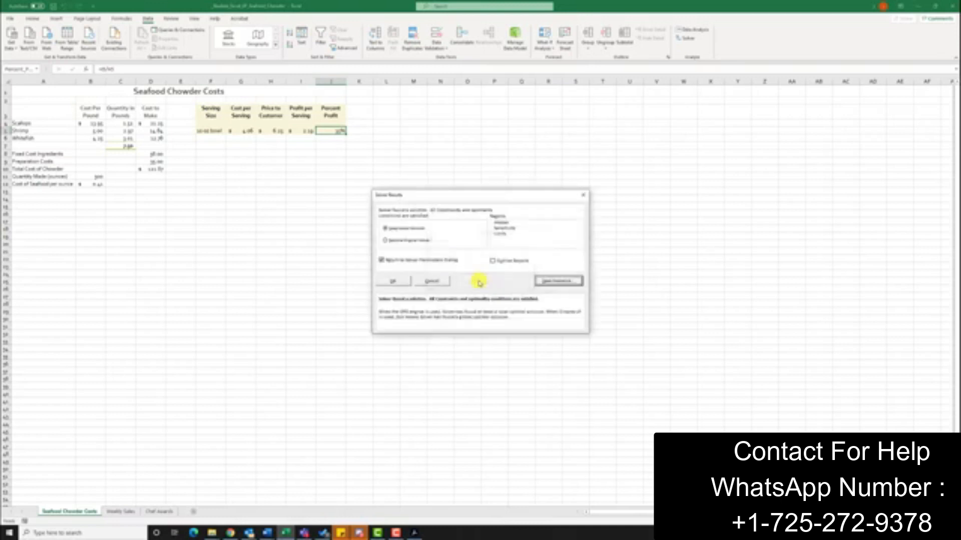
{"action": "left_click", "coordinate": [386, 241]}
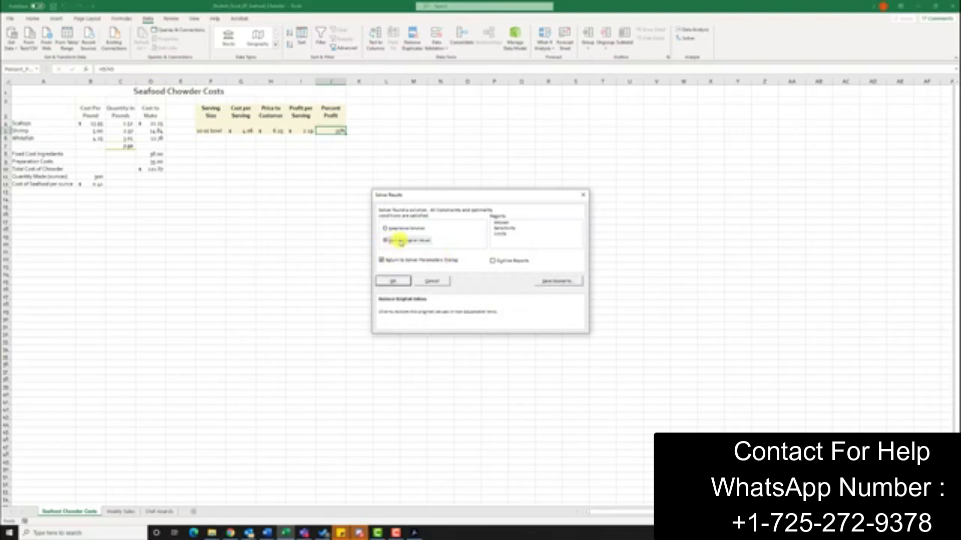
{"action": "left_click", "coordinate": [393, 281]}
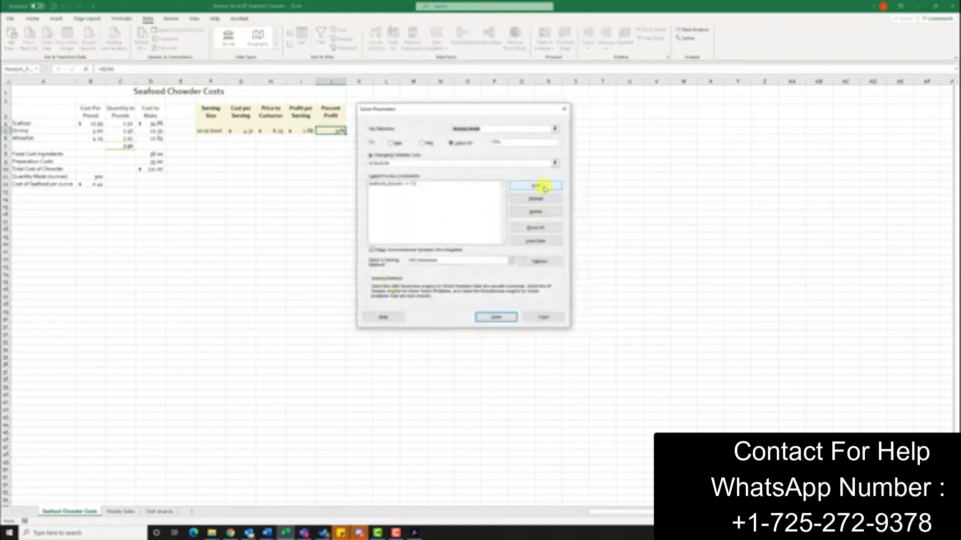
Step: Add an equality (=) constraint to the Solver model and solve again
{"action": "left_click", "coordinate": [527, 188]}
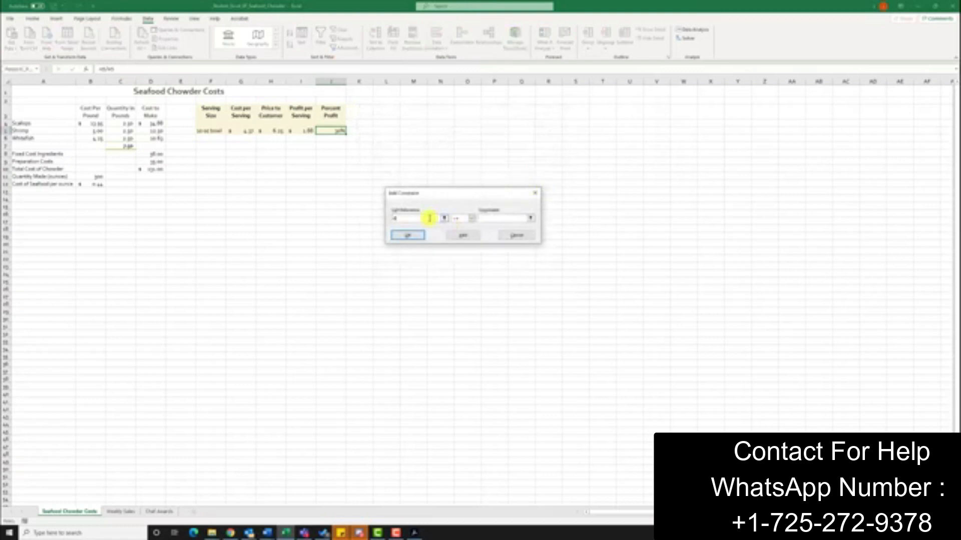
{"action": "left_click", "coordinate": [471, 218]}
{"action": "left_click", "coordinate": [459, 234]}
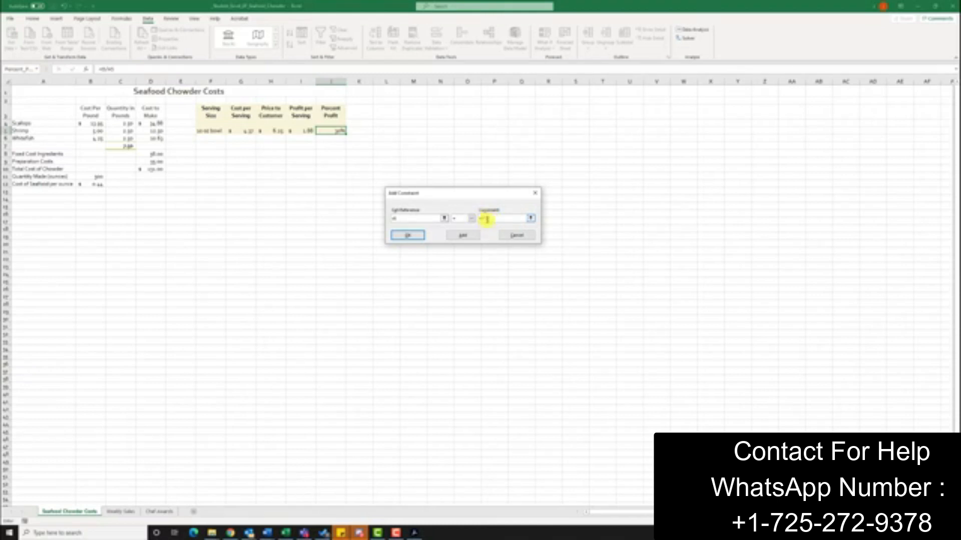
{"action": "left_click", "coordinate": [408, 237]}
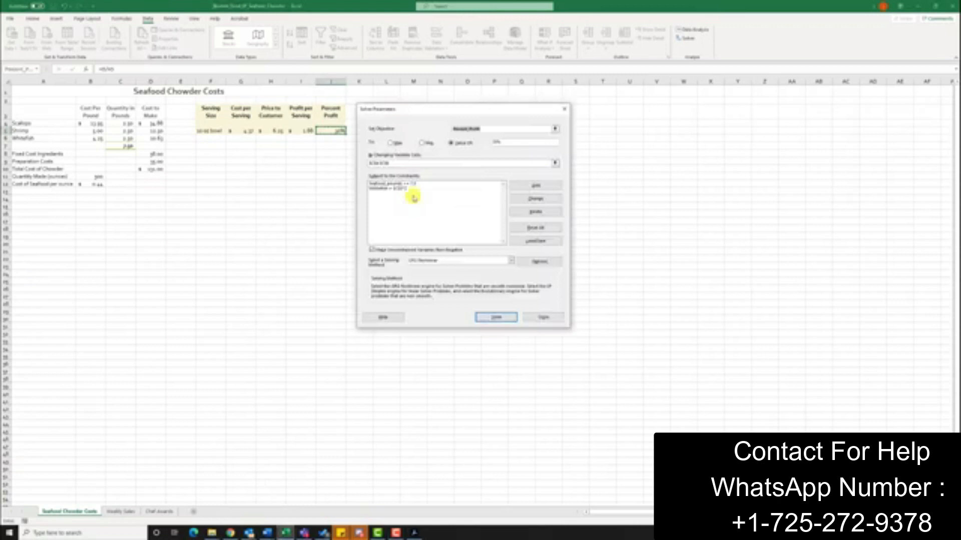
{"action": "left_click", "coordinate": [497, 317]}
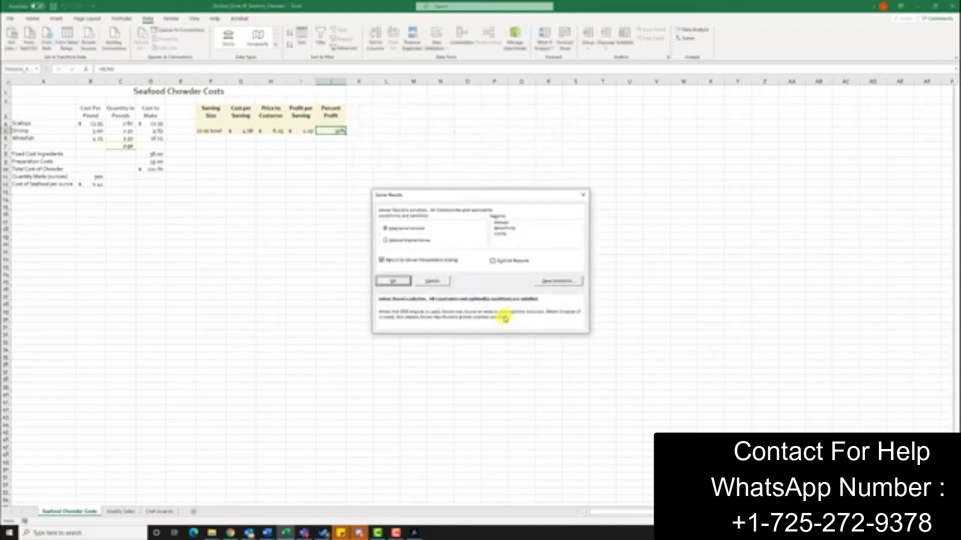
Step: Save the solution as scenario 'Total Seafood as', then restore the original quantities and close Solver
{"action": "left_click", "coordinate": [564, 282]}
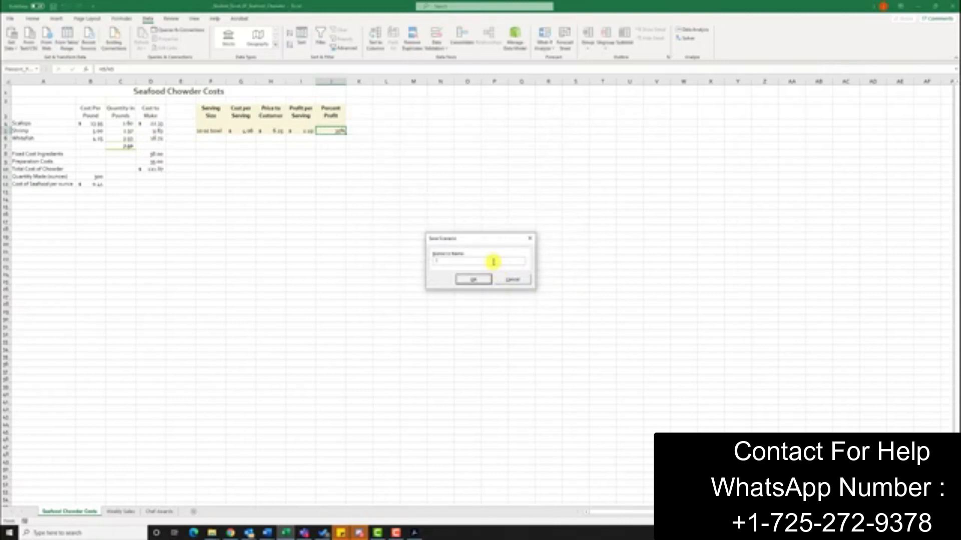
{"action": "type", "text": "Total Seafood as"}
{"action": "left_click", "coordinate": [481, 280]}
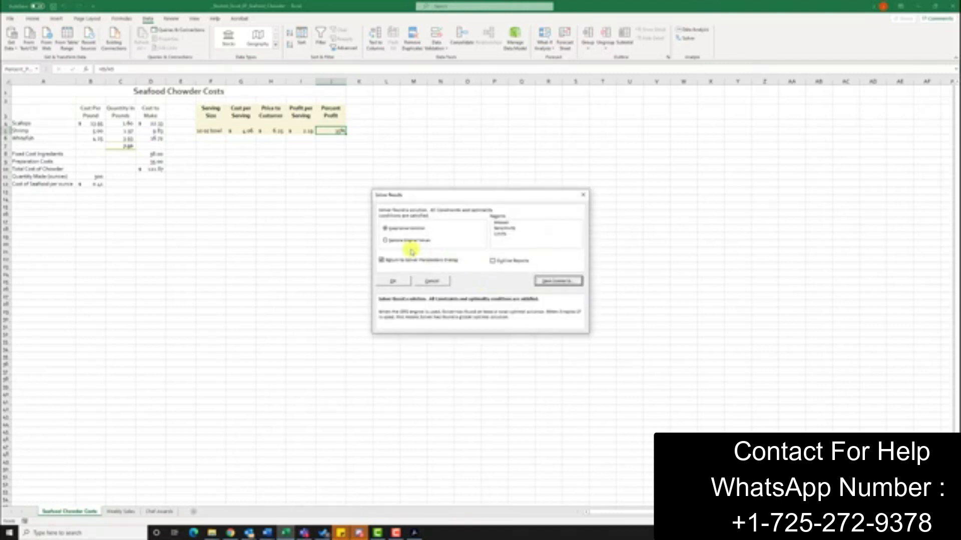
{"action": "left_click", "coordinate": [392, 240]}
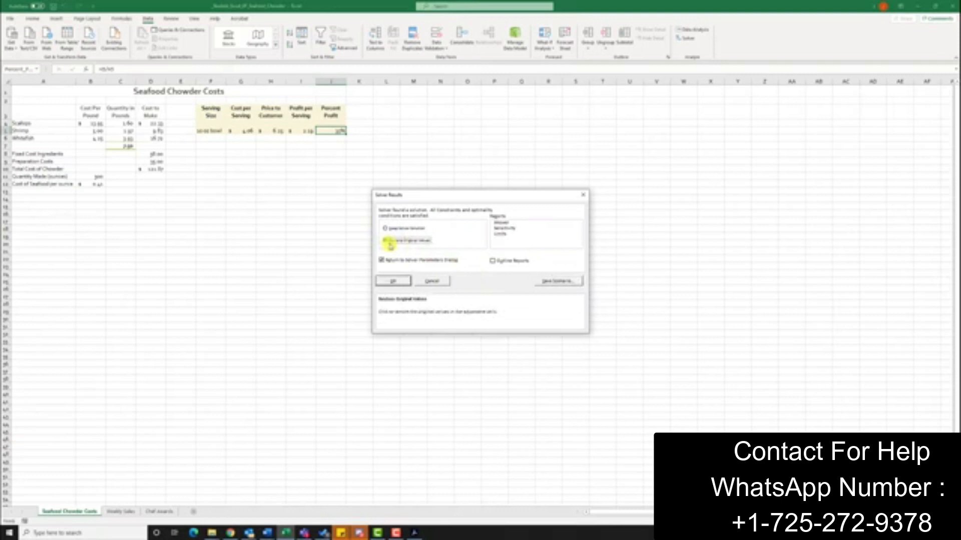
{"action": "left_click", "coordinate": [387, 261]}
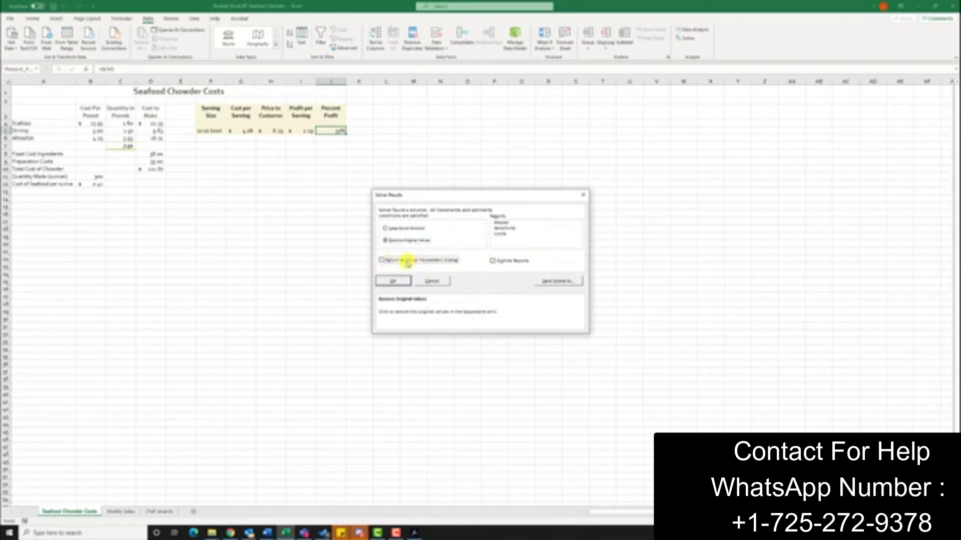
{"action": "left_click", "coordinate": [388, 281]}
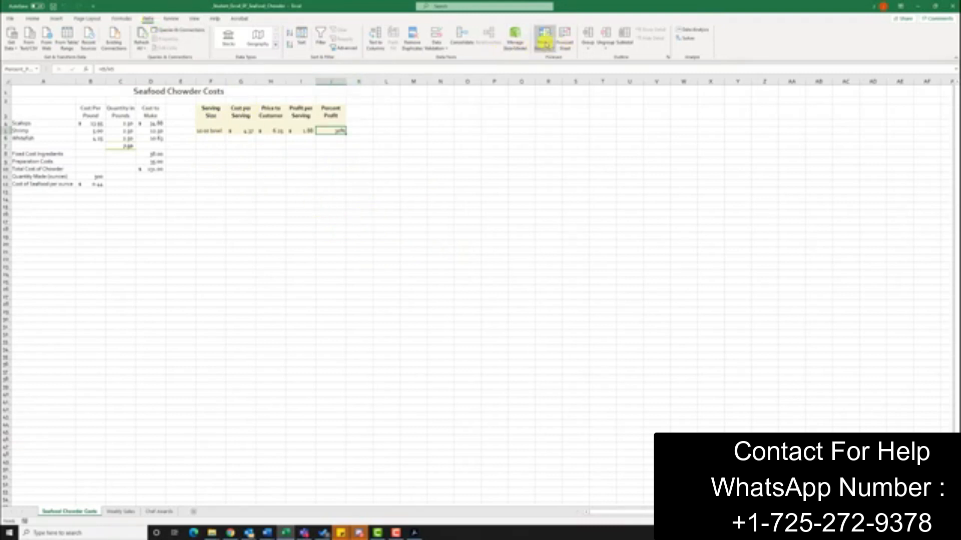
Step: Open Scenario Manager from What-If Analysis and start a scenario summary report
{"action": "left_click", "coordinate": [545, 48]}
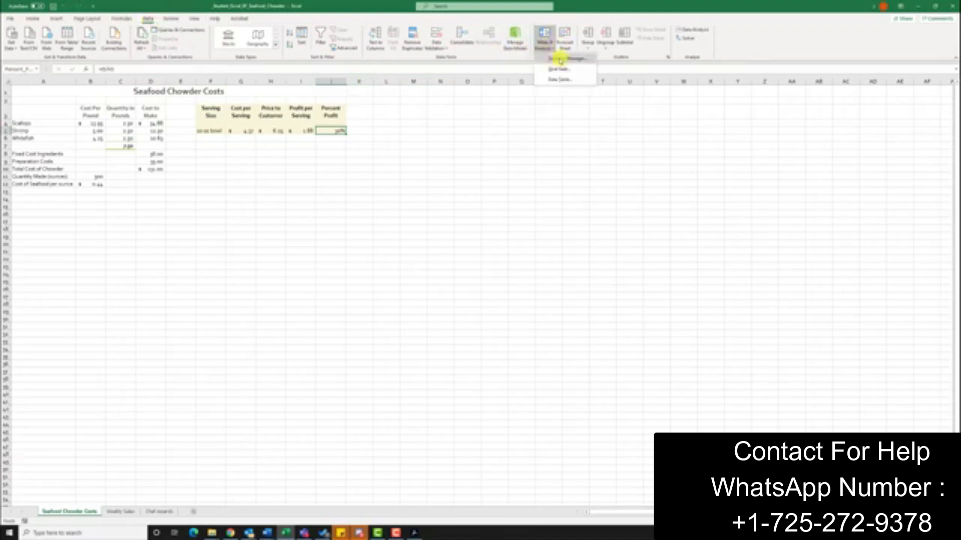
{"action": "left_click", "coordinate": [562, 59]}
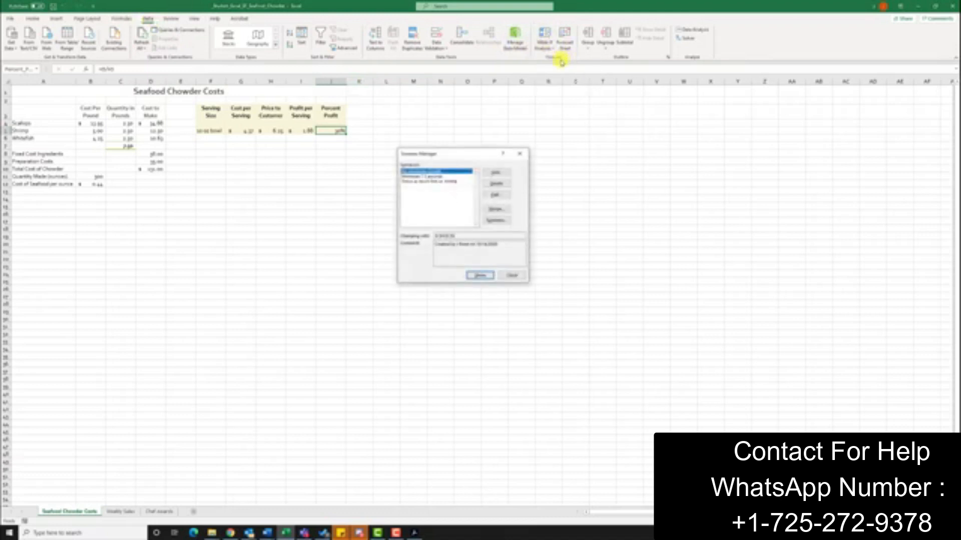
{"action": "left_click", "coordinate": [507, 221]}
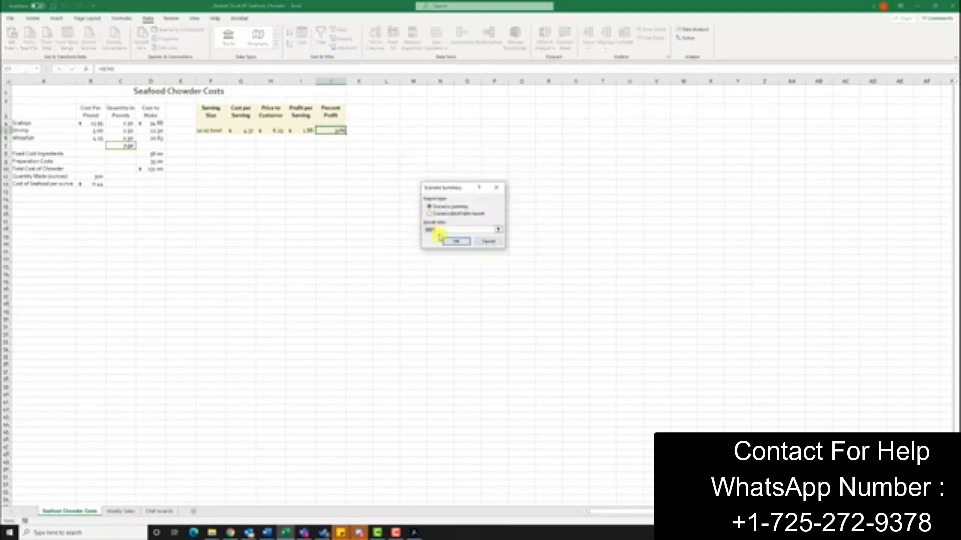
Step: Create the Scenario Summary report using the absolute Percent_Profit result cell, then go to Weekly Sales
{"action": "left_click_drag", "start_coordinate": [441, 231], "coordinate": [412, 230]}
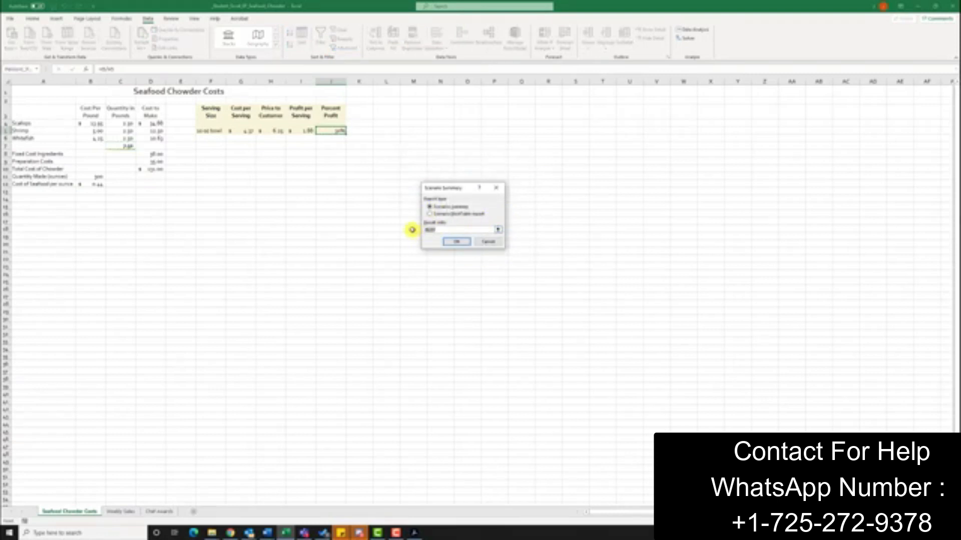
{"action": "type", "text": "="}
{"action": "key", "text": "F4"}
{"action": "key", "text": "F4"}
{"action": "left_click", "coordinate": [450, 243]}
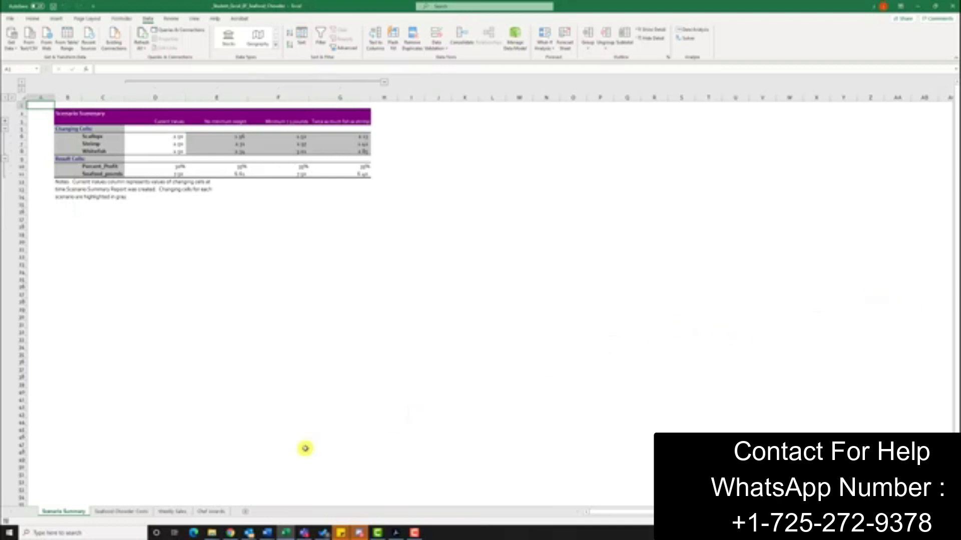
{"action": "left_click", "coordinate": [176, 511]}
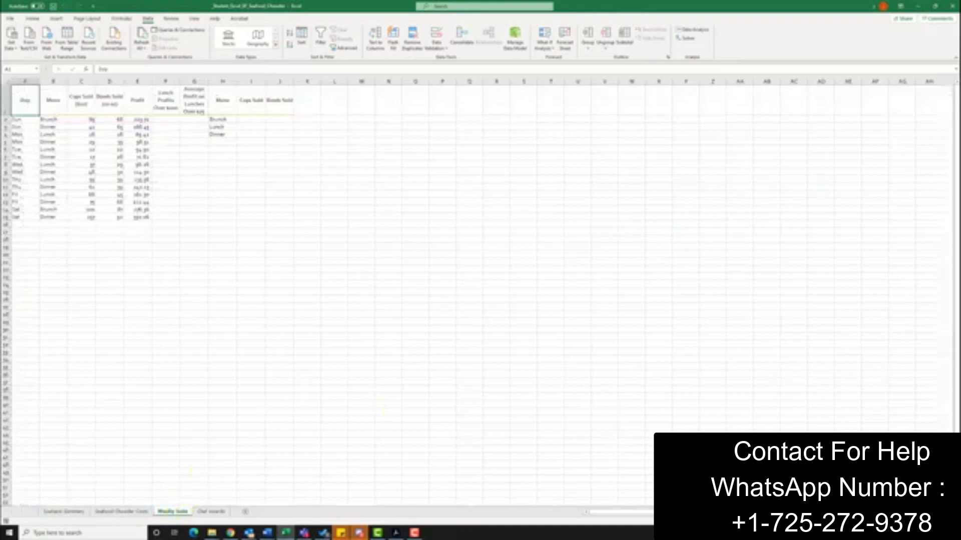
Step: Enter =SUMIF(Menu,H2,C:C) in I2 and fill it down to I4 for Brunch, Lunch and Dinner
{"action": "left_click", "coordinate": [246, 121]}
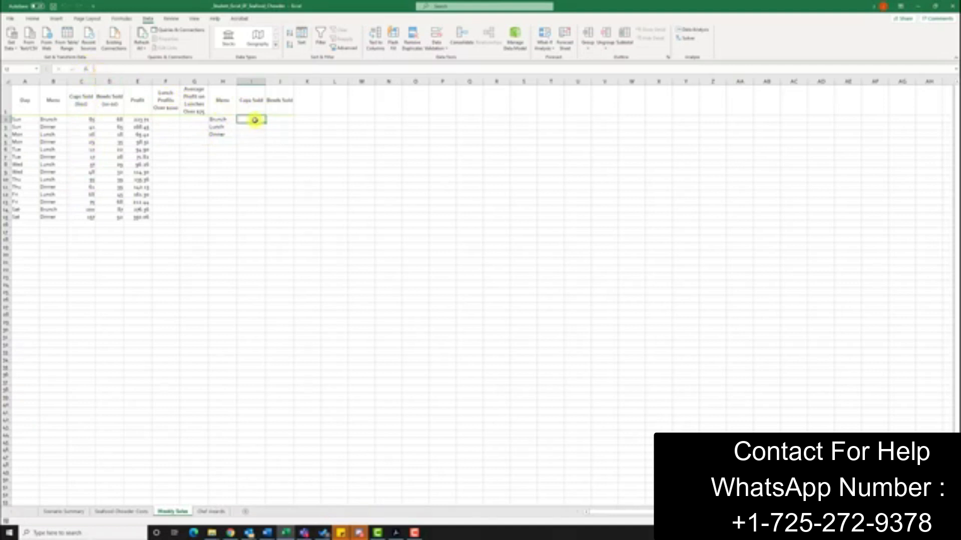
{"action": "left_click", "coordinate": [88, 71]}
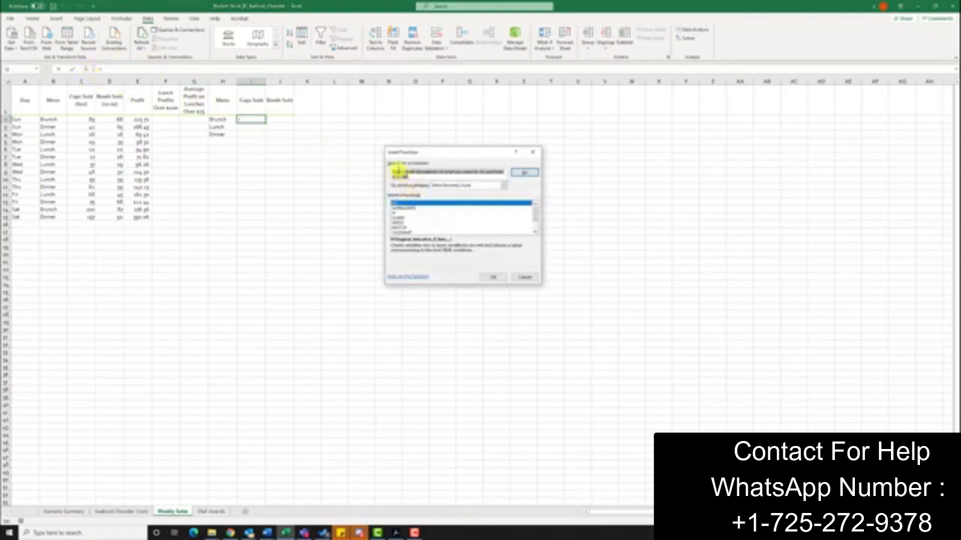
{"action": "type", "text": "sumif"}
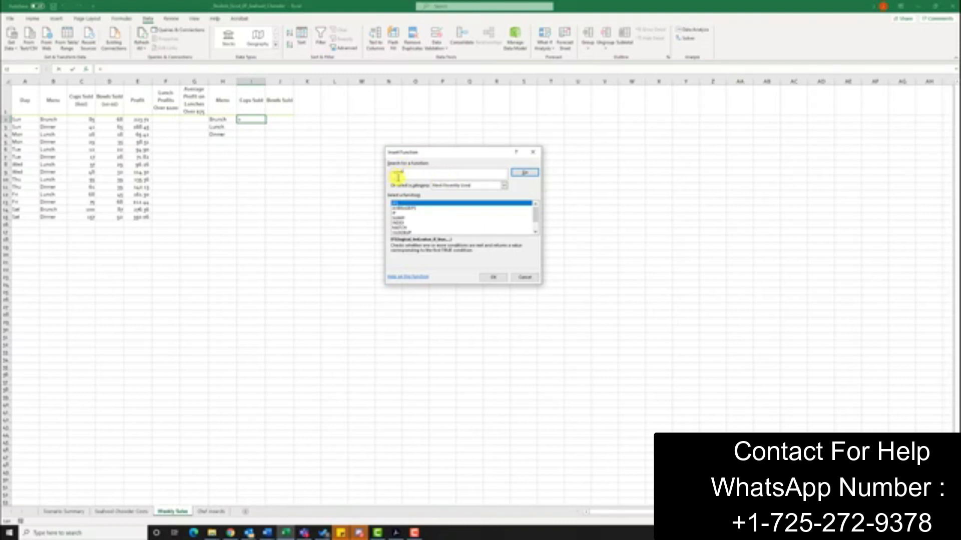
{"action": "left_click", "coordinate": [525, 172]}
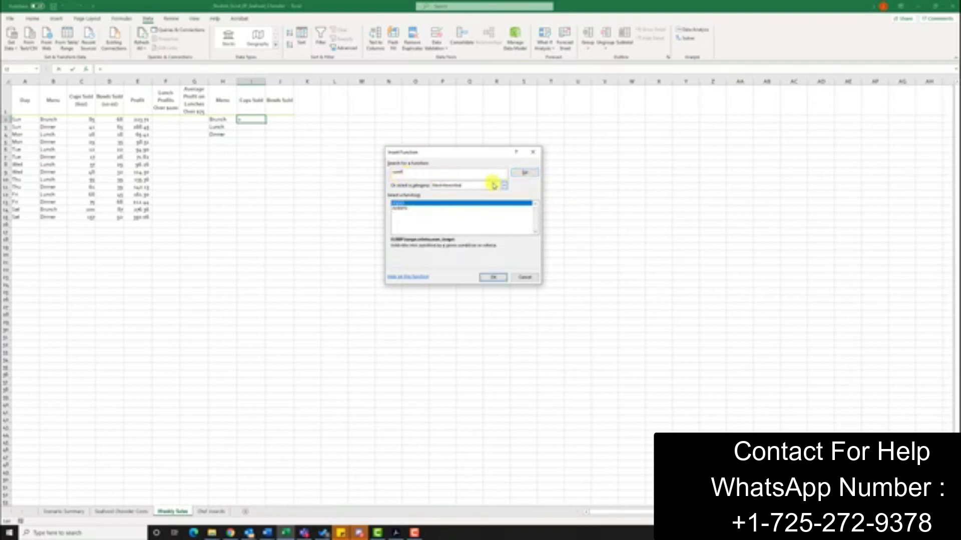
{"action": "left_click", "coordinate": [494, 277]}
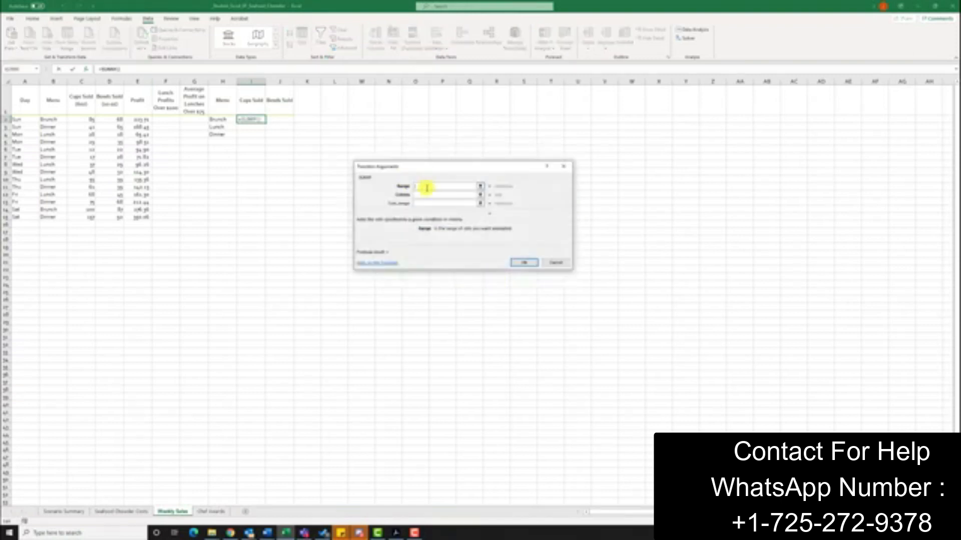
{"action": "type", "text": "Menu"}
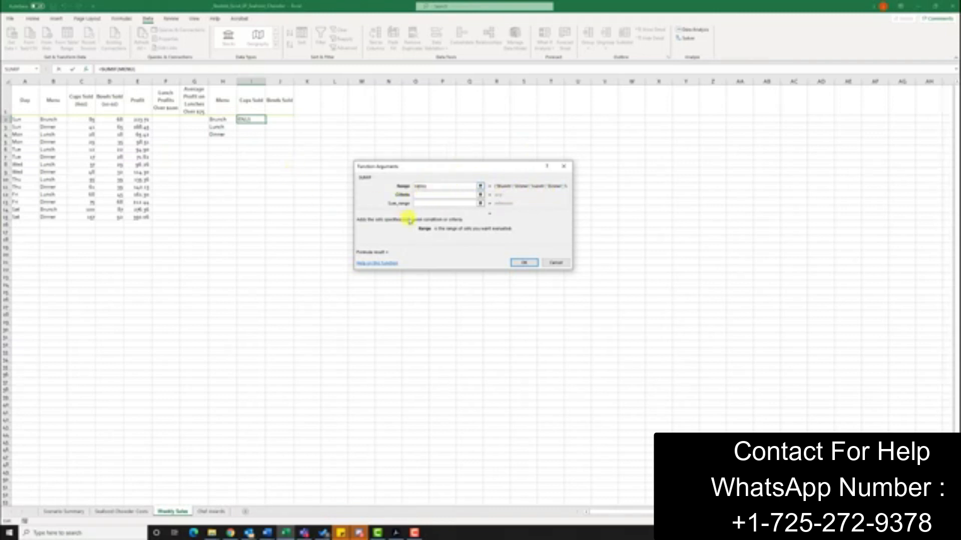
{"action": "left_click", "coordinate": [419, 196]}
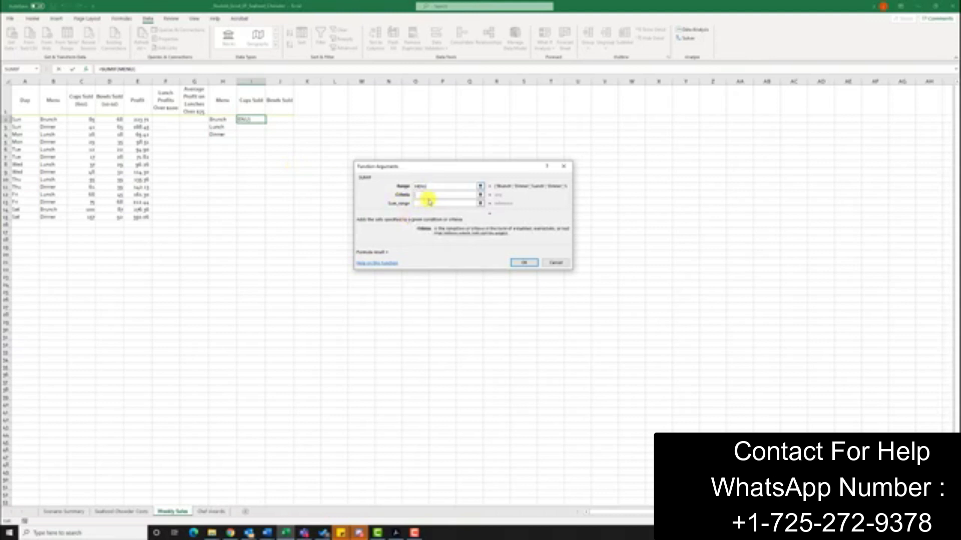
{"action": "type", "text": "H2"}
{"action": "left_click", "coordinate": [443, 205]}
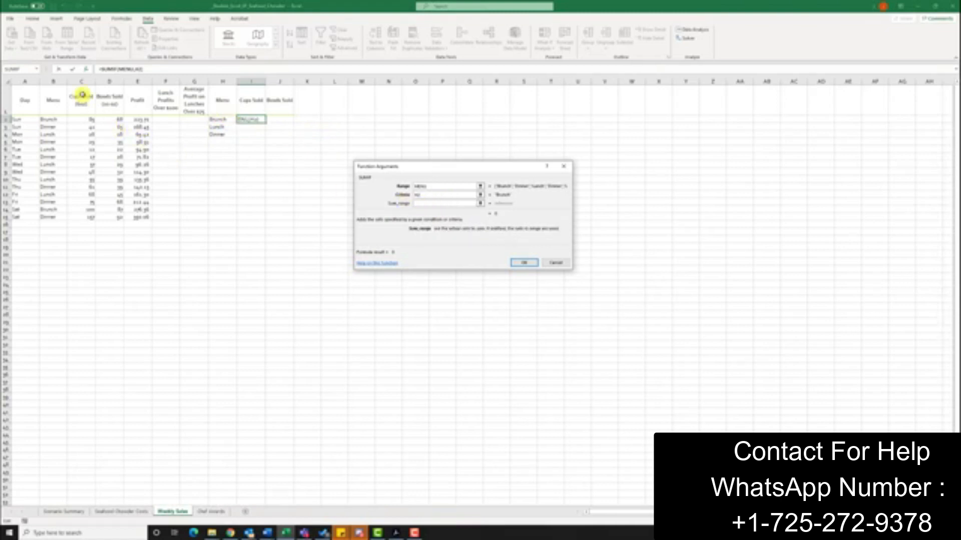
{"action": "type", "text": "c:c"}
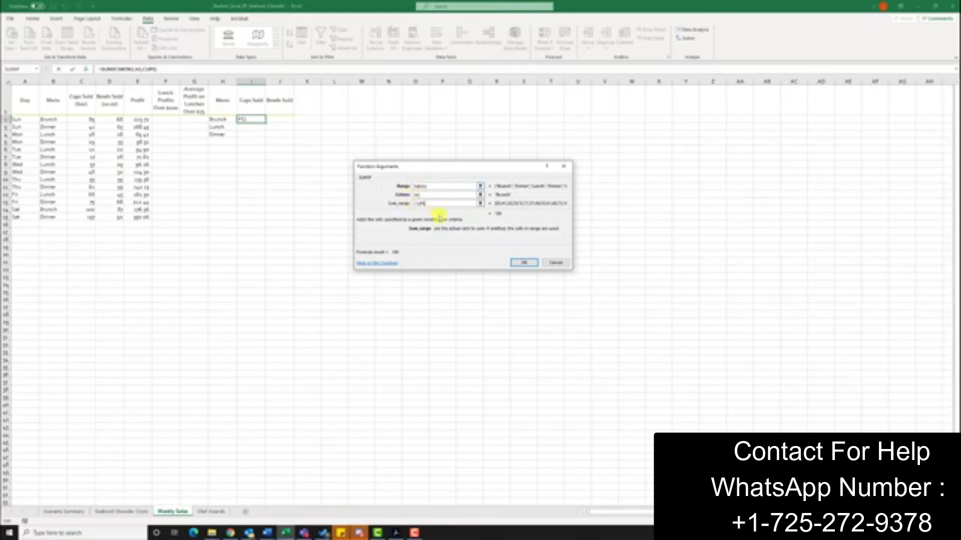
{"action": "left_click", "coordinate": [525, 264]}
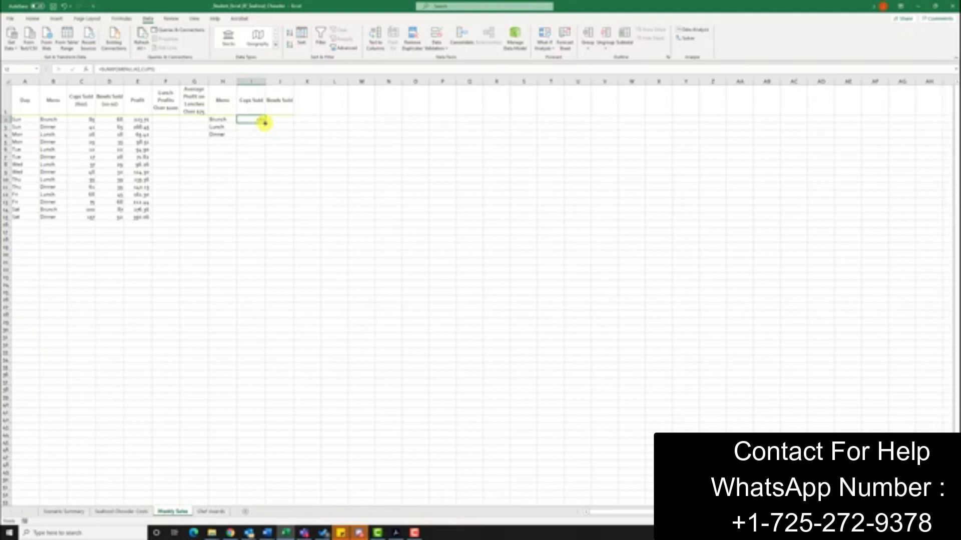
{"action": "left_click_drag", "start_coordinate": [264, 123], "coordinate": [265, 136]}
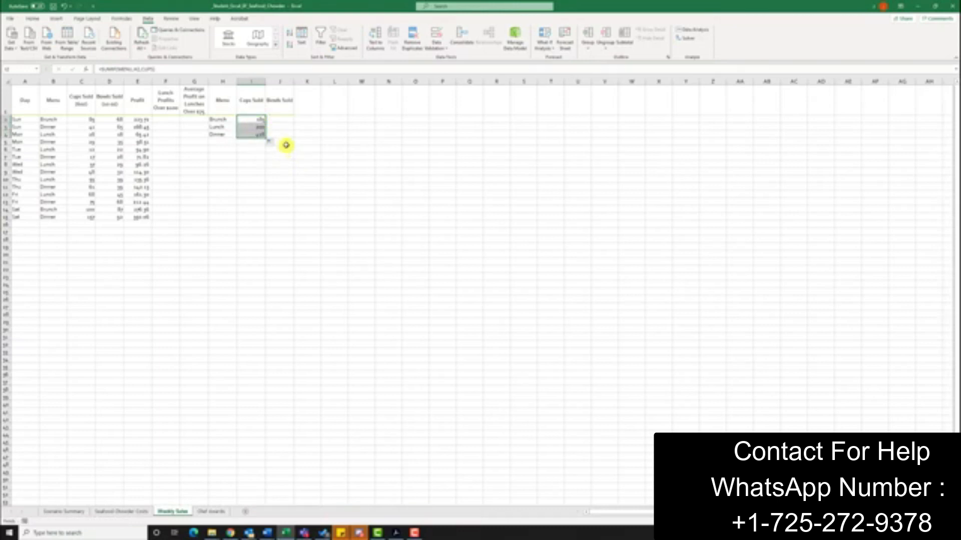
{"action": "left_click", "coordinate": [283, 118]}
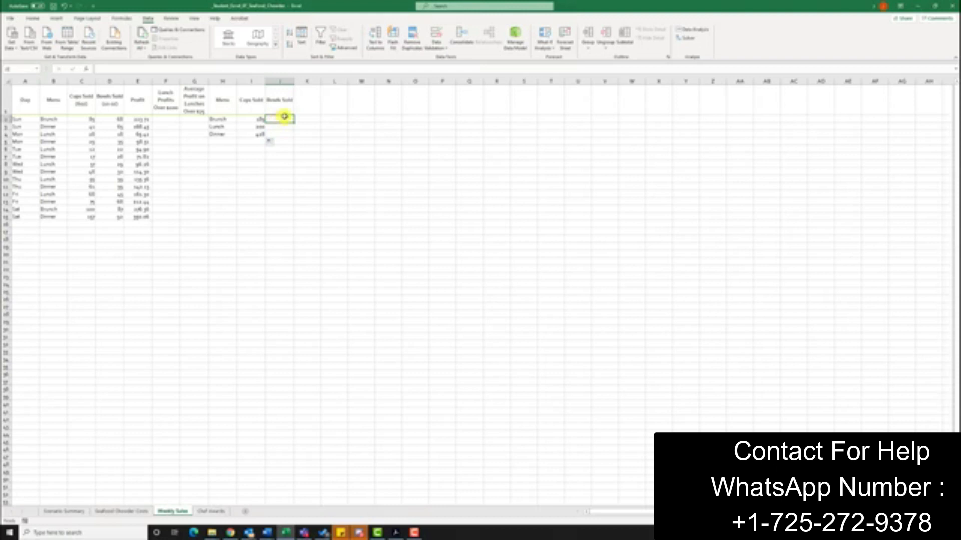
Step: Fill J2:J4 with SUMIF totals of BOWLS where MENU matches H2, for Brunch, Lunch and Dinner
{"action": "left_click", "coordinate": [85, 70]}
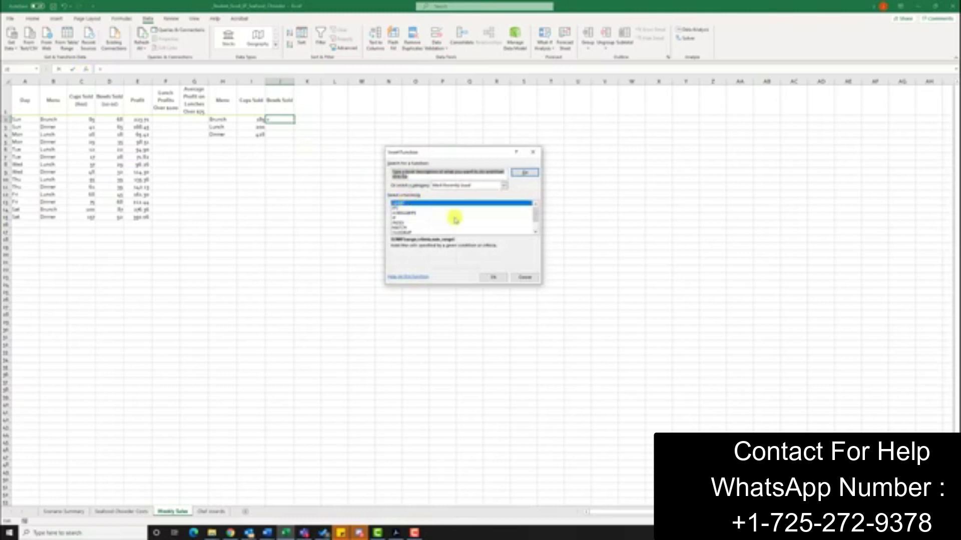
{"action": "left_click", "coordinate": [494, 276]}
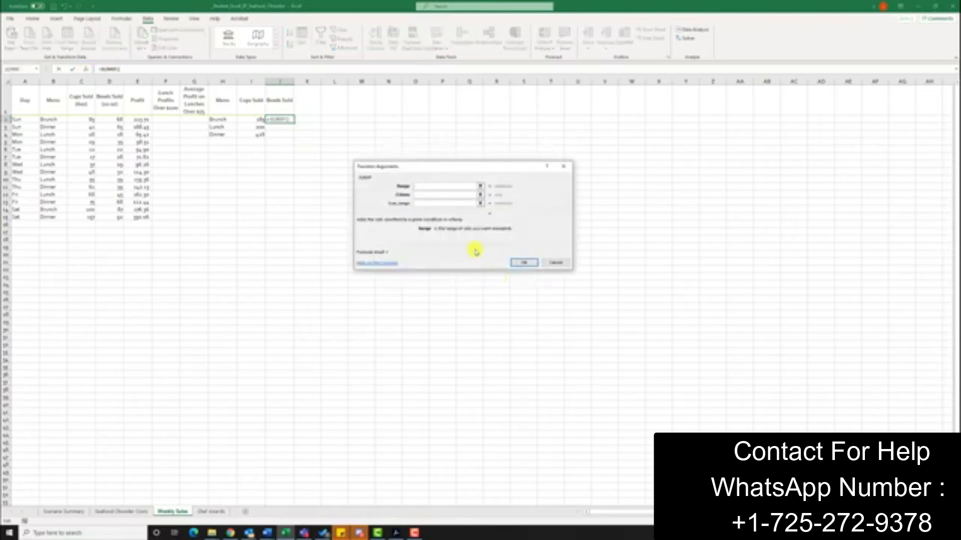
{"action": "type", "text": "H"}
{"action": "type", "text": "2:B15"}
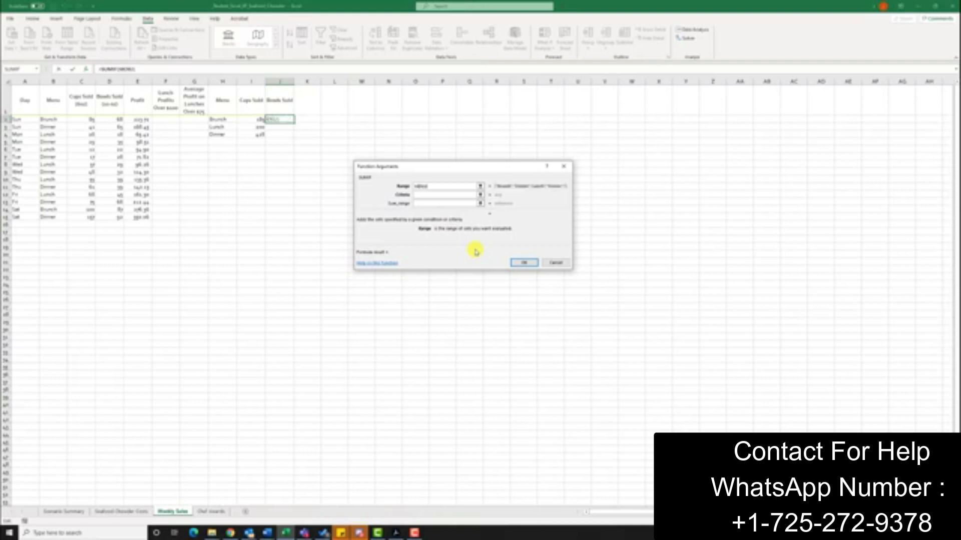
{"action": "left_click", "coordinate": [452, 195]}
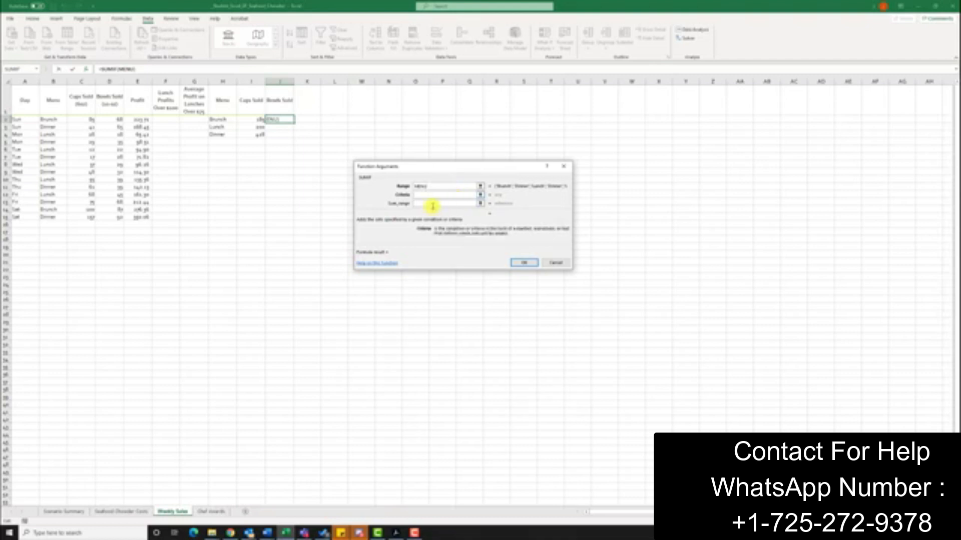
{"action": "type", "text": "H2"}
{"action": "left_click", "coordinate": [429, 204]}
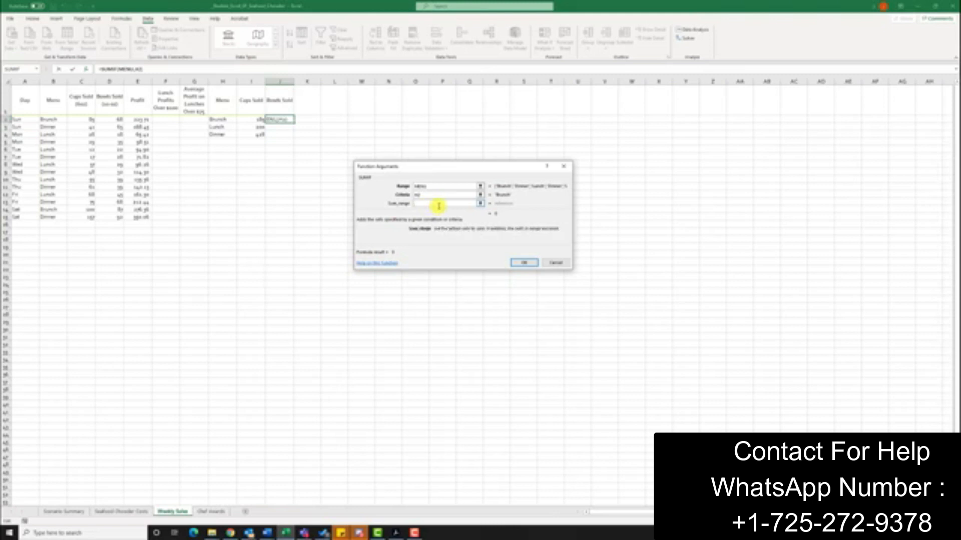
{"action": "type", "text": "BOWLS"}
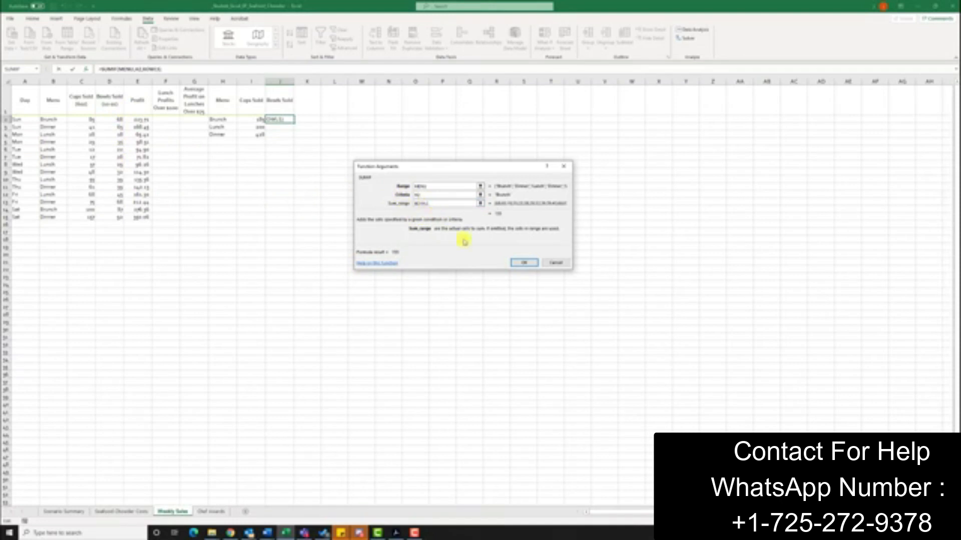
{"action": "left_click", "coordinate": [523, 263]}
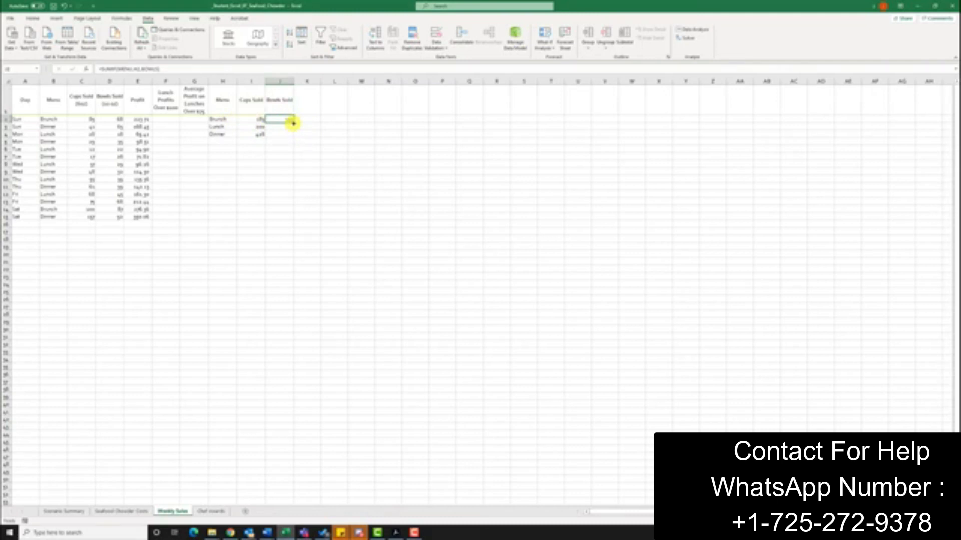
{"action": "left_click_drag", "start_coordinate": [293, 123], "coordinate": [294, 136]}
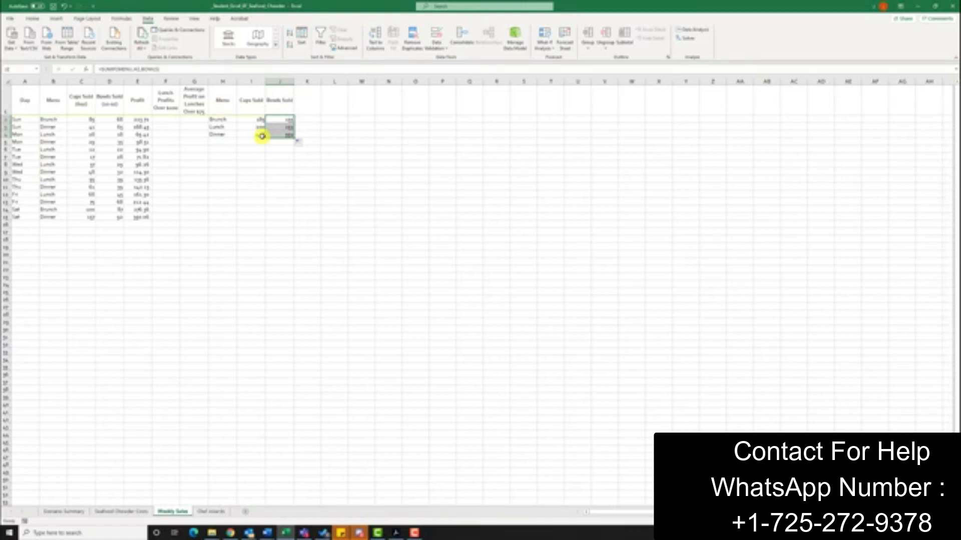
{"action": "left_click", "coordinate": [165, 120]}
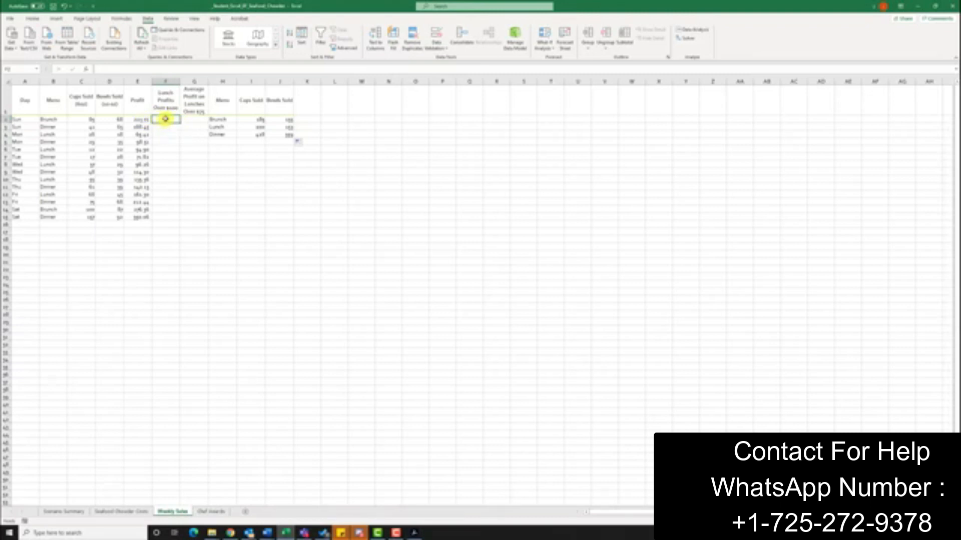
Step: Insert the IF function into cell F2 through the Insert Function dialog
{"action": "left_click", "coordinate": [87, 70]}
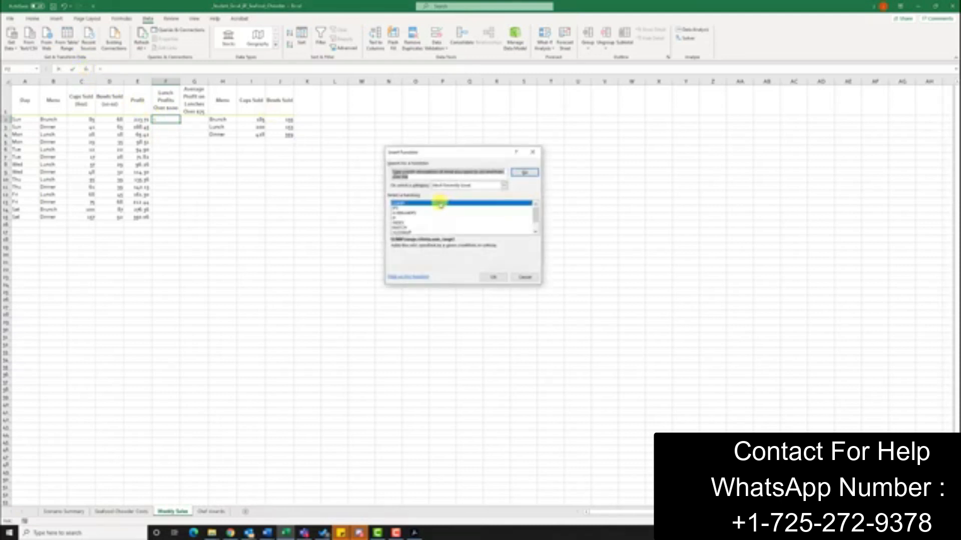
{"action": "left_click", "coordinate": [404, 218]}
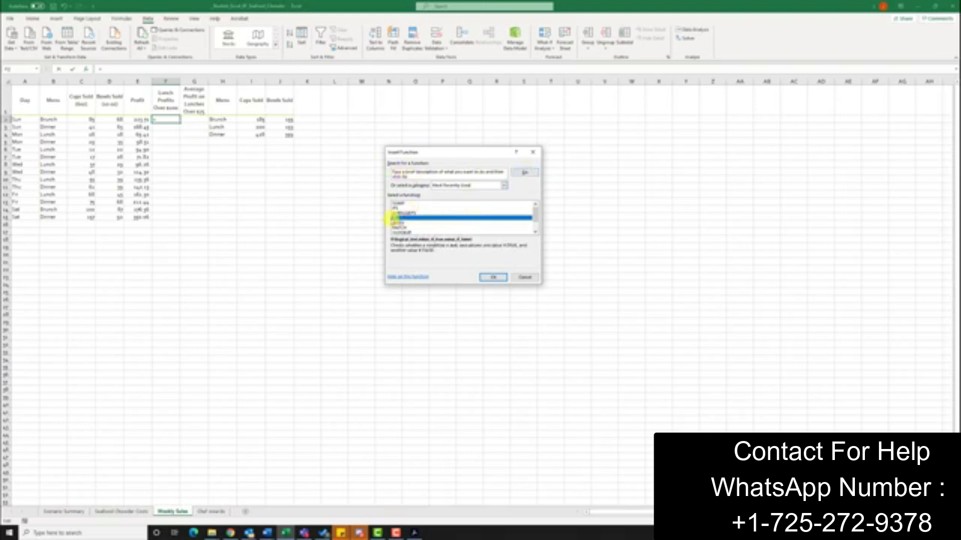
{"action": "left_click", "coordinate": [501, 278]}
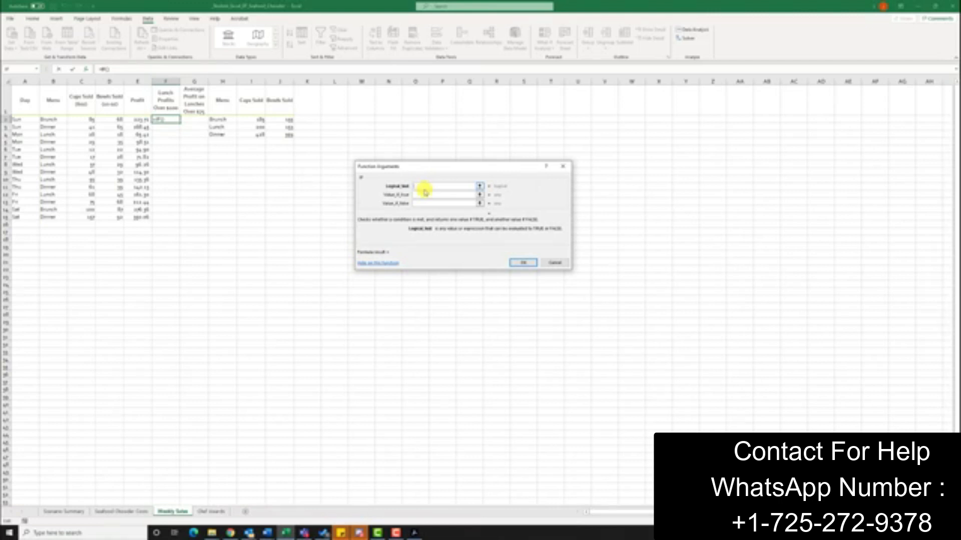
Step: Make F2's IF return "BEST" when B2 is "Lunch" and E2 exceeds 100, otherwise blank
{"action": "type", "text": "nd(b2"}
{"action": "type", "text": "=\"Lunch\""}
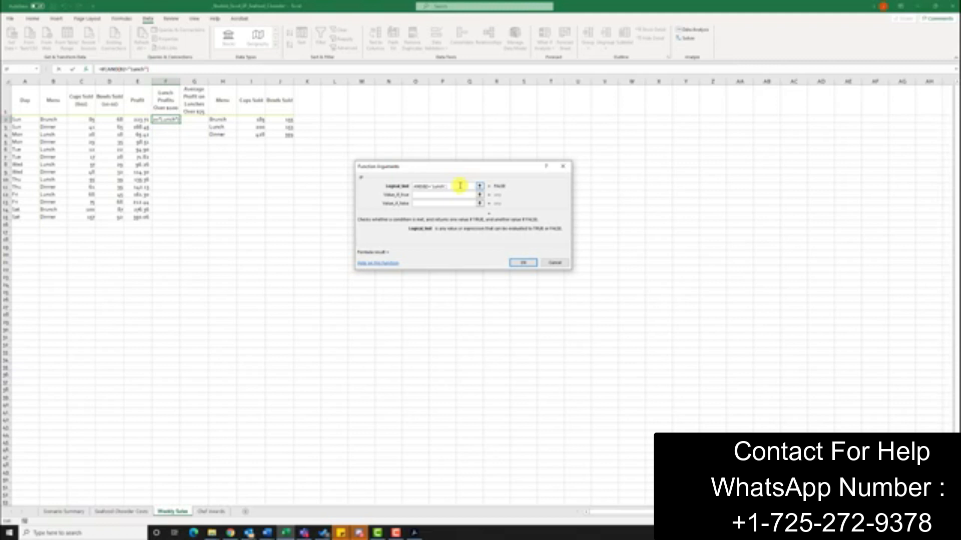
{"action": "type", "text": ",E2>=100"}
{"action": "left_click", "coordinate": [427, 195]}
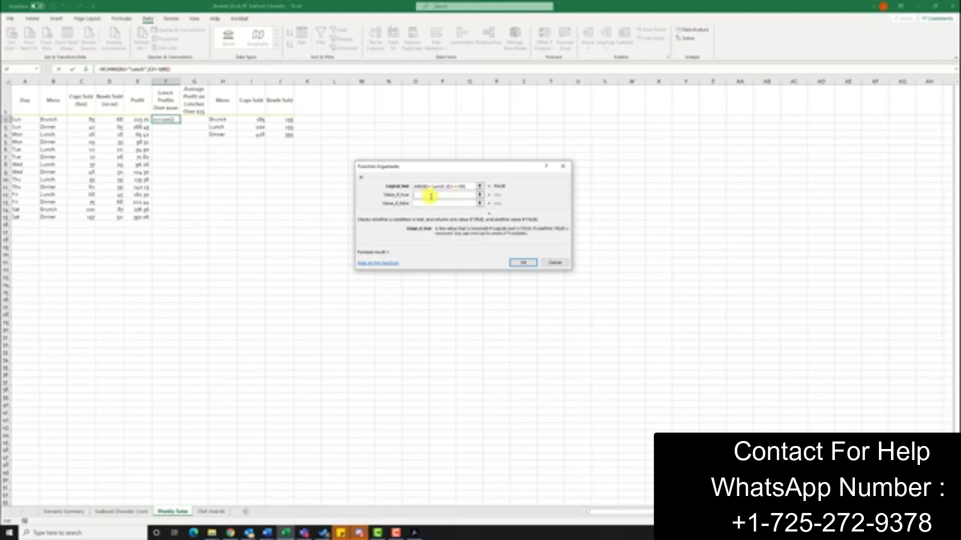
{"action": "type", "text": "\"G"}
{"action": "type", "text": "EST"}
{"action": "type", "text": "\""}
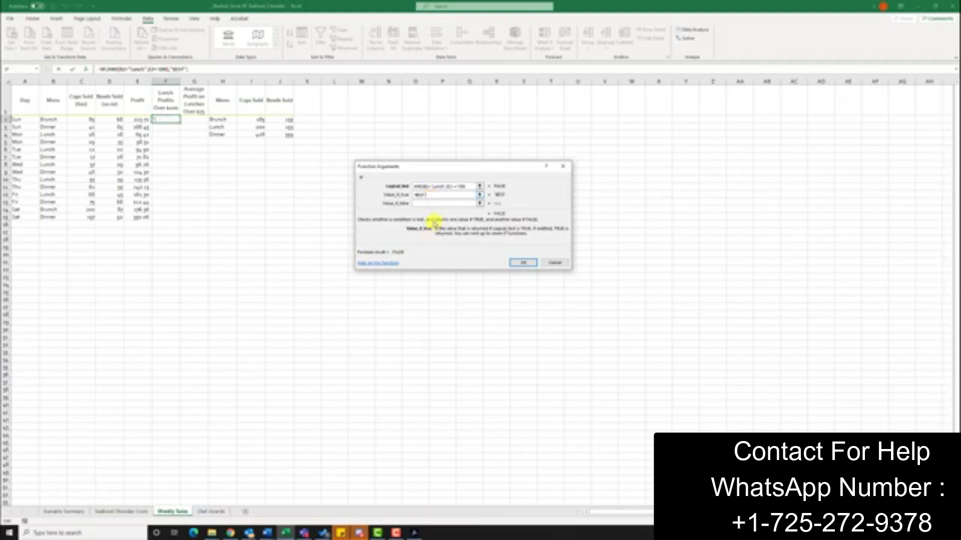
{"action": "left_click", "coordinate": [445, 204]}
{"action": "type", "text": "\""}
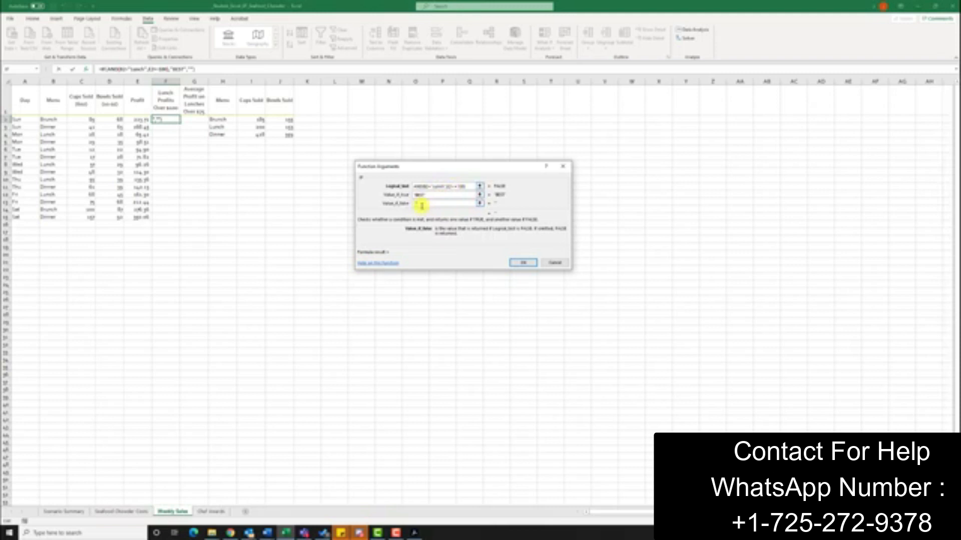
{"action": "left_click", "coordinate": [523, 263]}
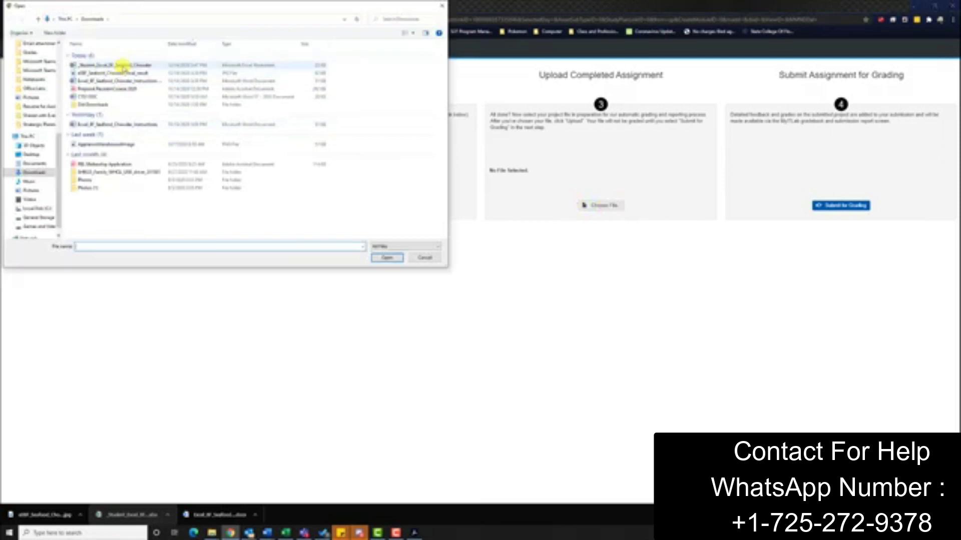
Step: Upload the finished Seafood Chowder workbook file, submit it for grading, and close the assignment
{"action": "left_click", "coordinate": [123, 66]}
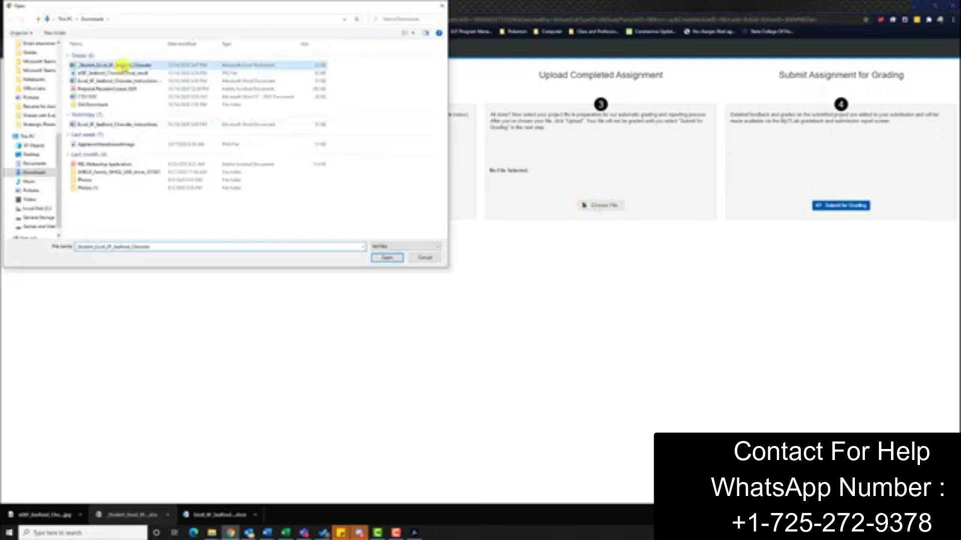
{"action": "left_click", "coordinate": [386, 255]}
{"action": "left_click", "coordinate": [567, 208]}
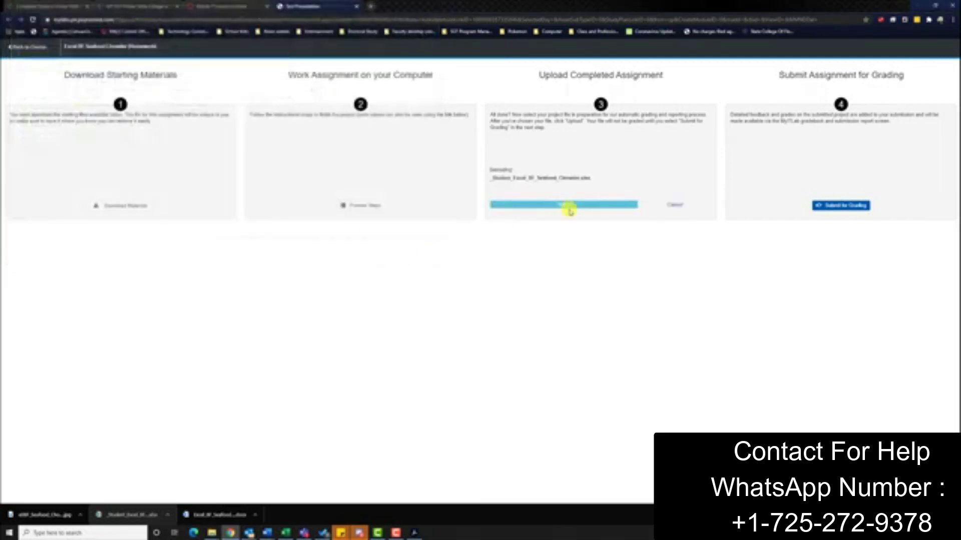
{"action": "left_click", "coordinate": [853, 205]}
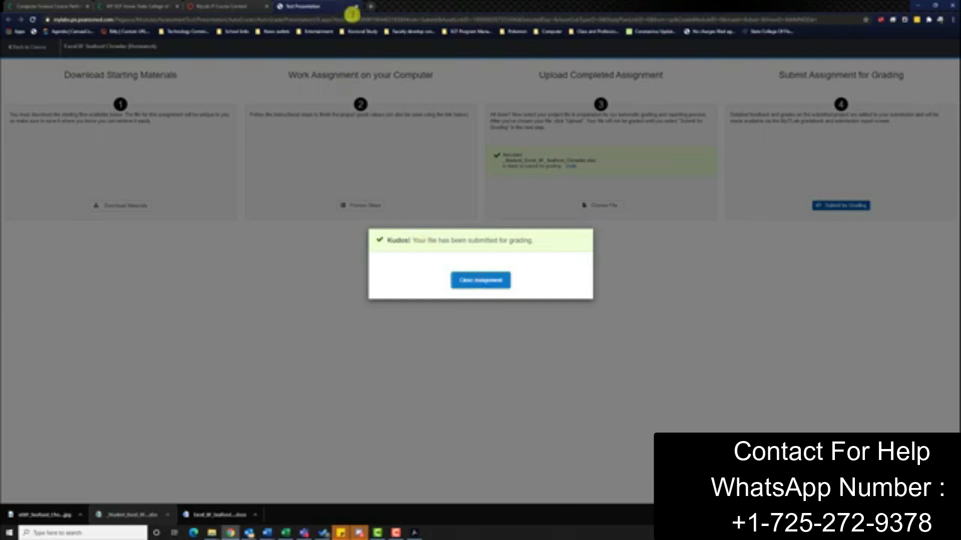
{"action": "left_click", "coordinate": [357, 6]}
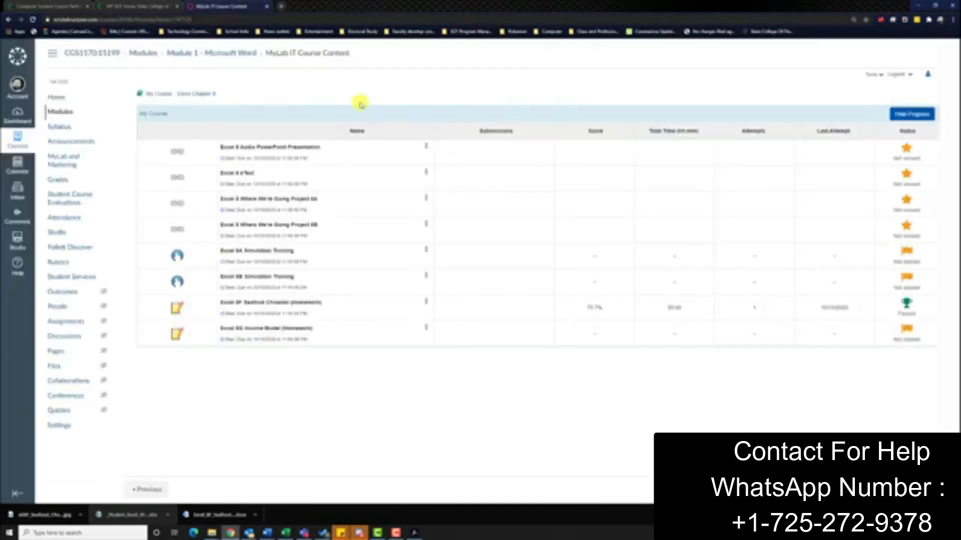
Step: Open submission 3/3 of the Excel 8F Seafood Chowder homework and review its 100% score card
{"action": "left_click", "coordinate": [426, 302]}
{"action": "left_click", "coordinate": [393, 286]}
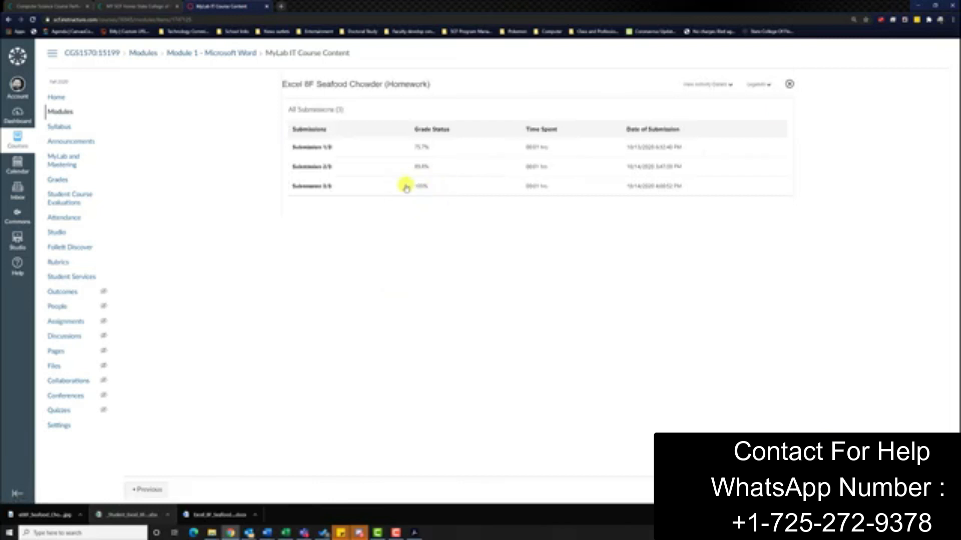
{"action": "left_click", "coordinate": [315, 186]}
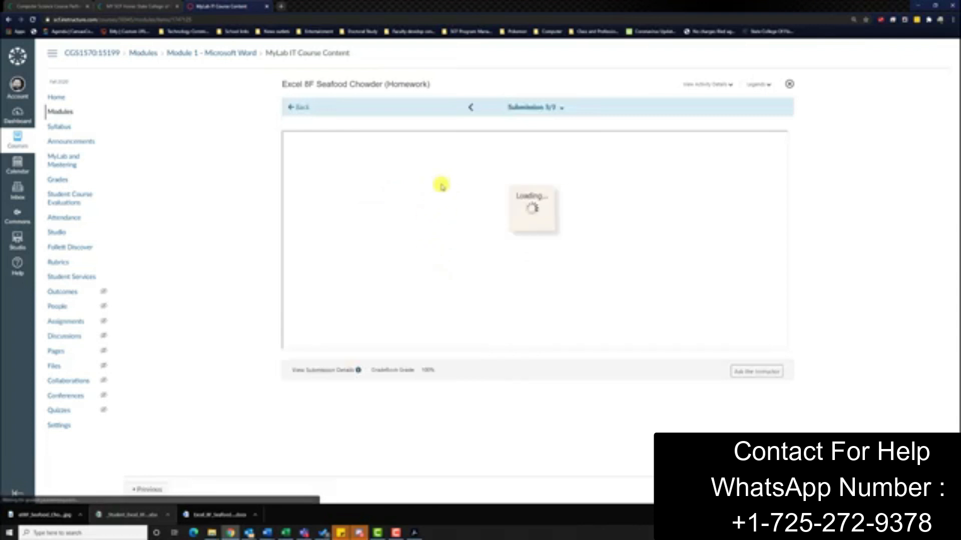
{"action": "scroll", "coordinate": [415, 192], "scroll_direction": "down", "scroll_amount": 10}
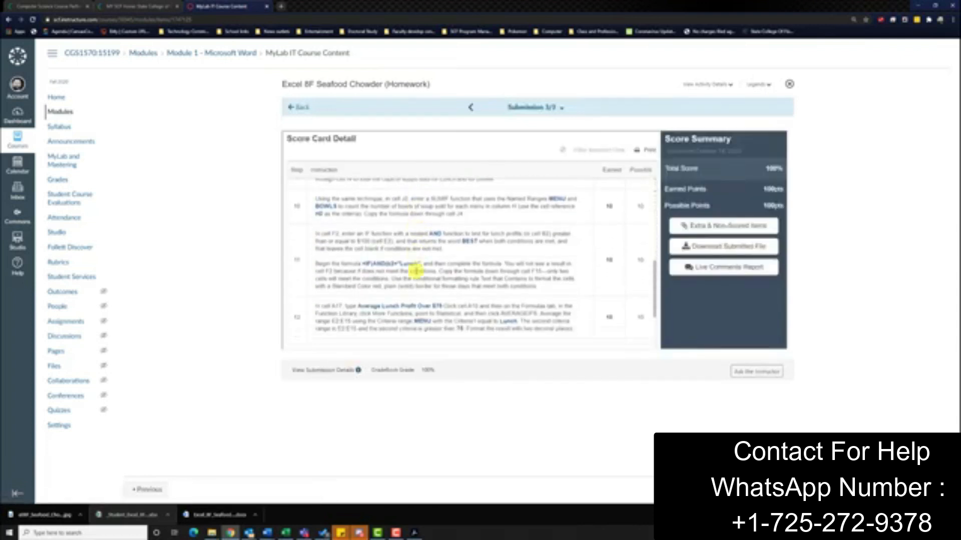
{"action": "scroll", "coordinate": [421, 275], "scroll_direction": "up", "scroll_amount": 10}
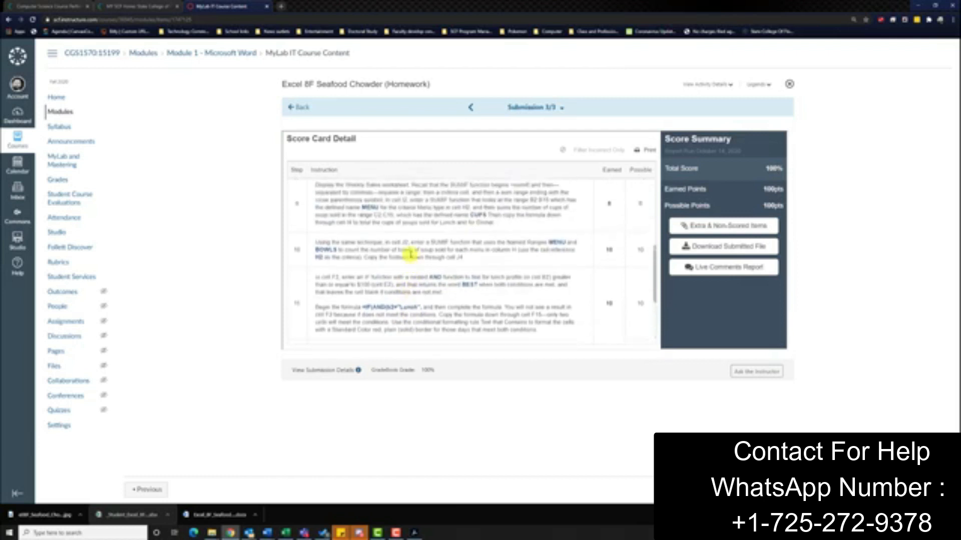
{"action": "scroll", "coordinate": [409, 249], "scroll_direction": "up", "scroll_amount": 1}
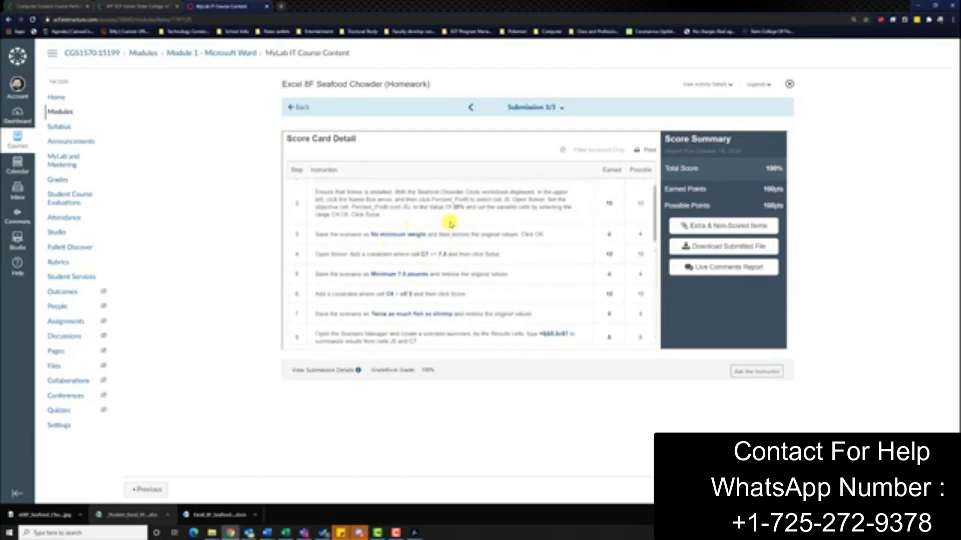